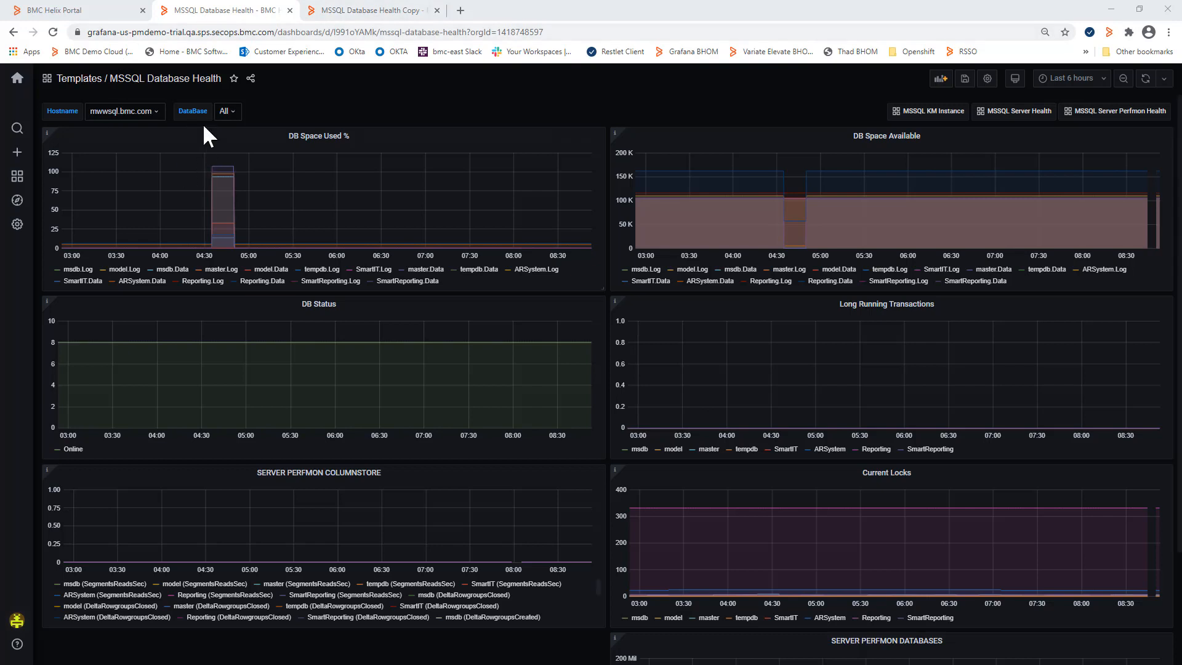
- Filter the MSSQL Database Health dashboard to the SmartReporting database
click(234, 116)
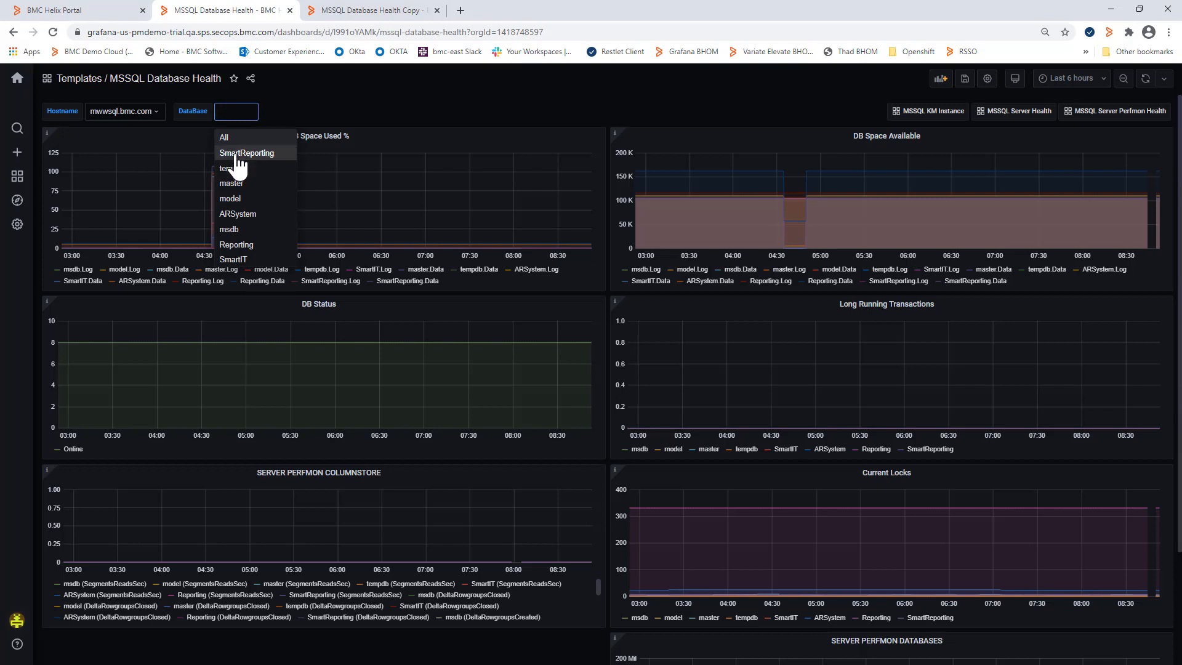
click(237, 155)
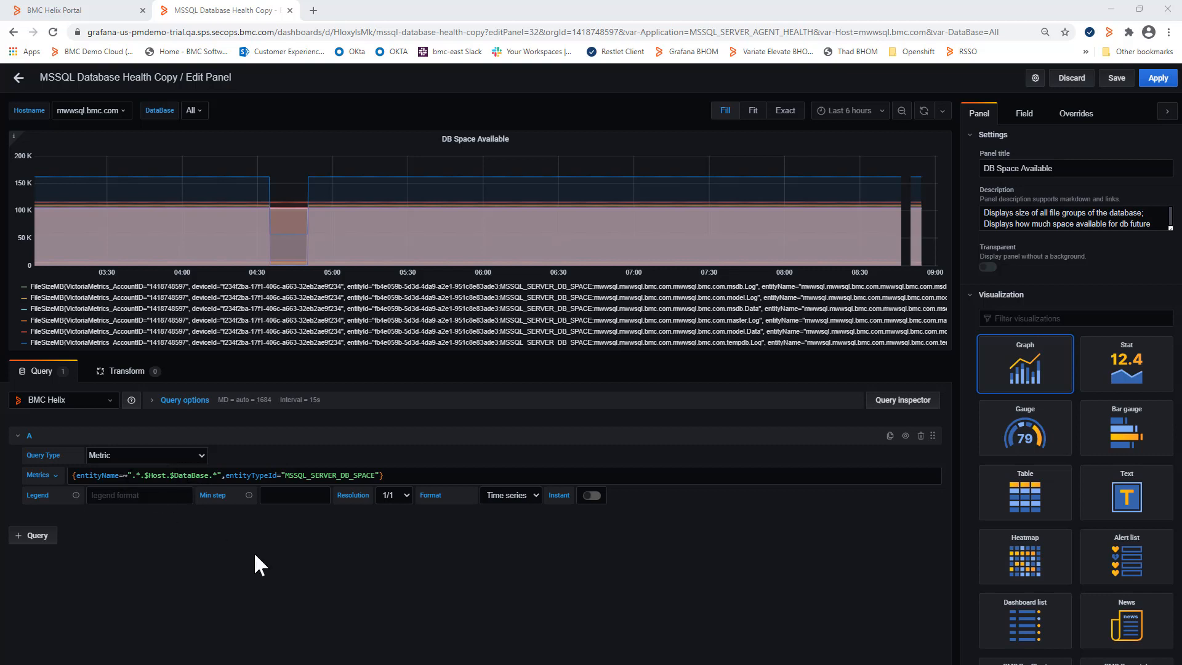
- Set the legend format of query A in the DB Space Available panel to {{__name__}} and refresh the graph
click(146, 496)
text({{)
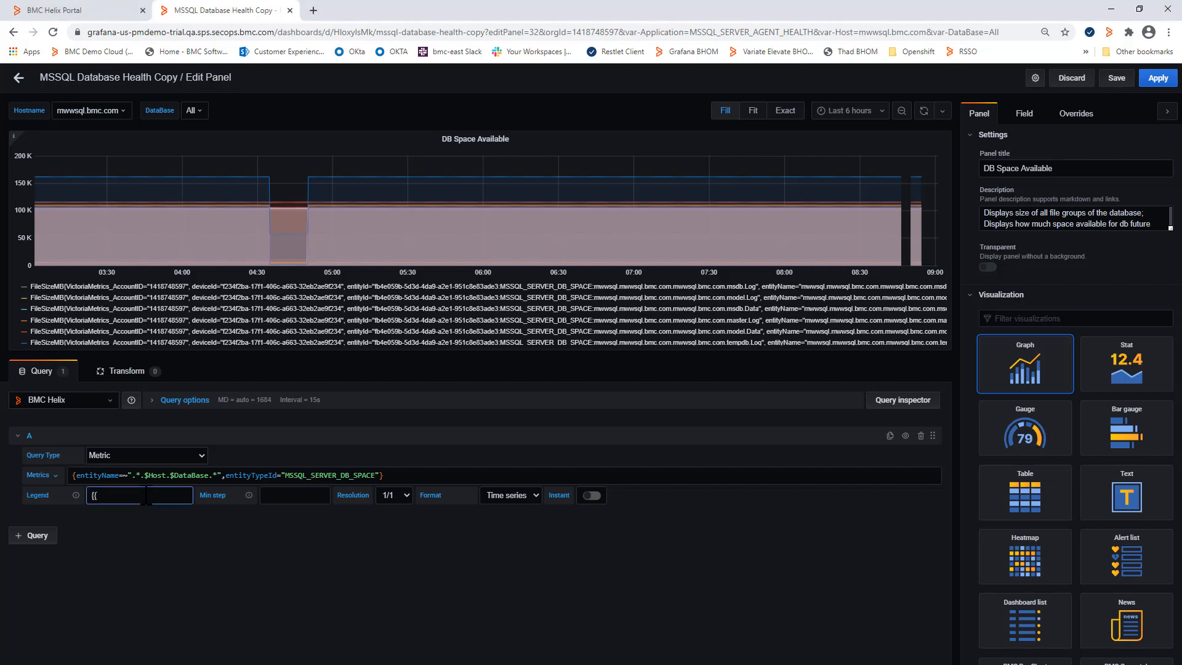
text(__name__}})
click(112, 562)
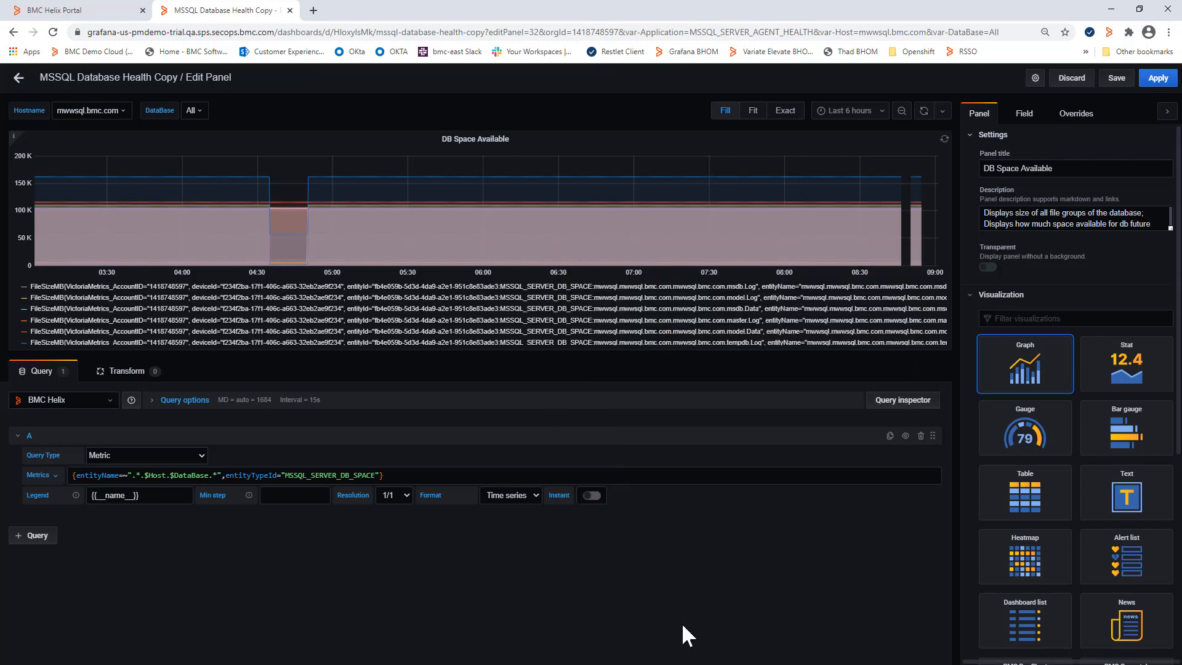
click(924, 112)
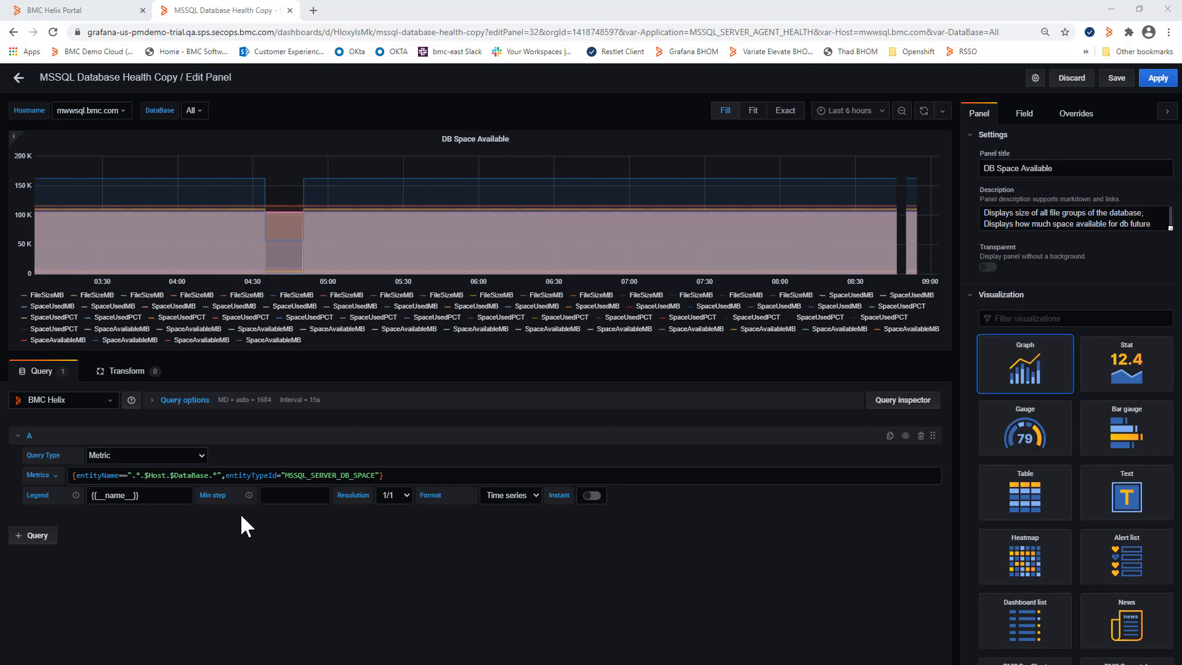
- Try {{entityName}} as the legend format of query A, and clear the legend format again
click(127, 495)
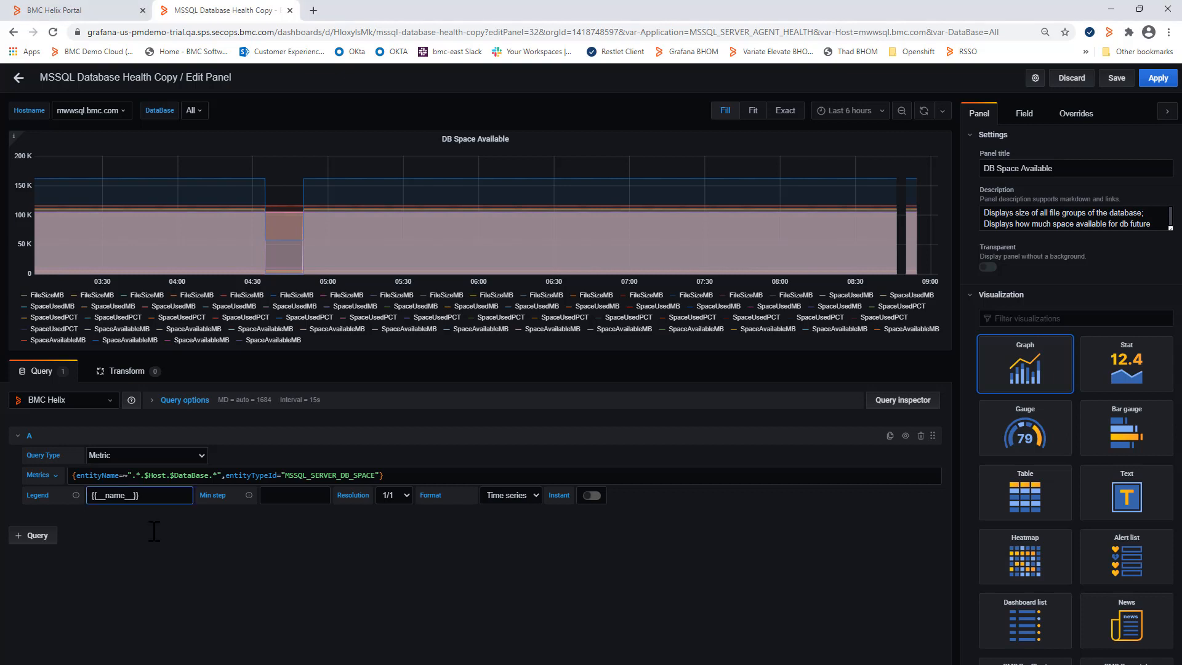
key(BackSpace)
key(BackSpace)
key(BackSpace)
key(BackSpace)
key(Delete)
key(Delete)
text(entityName)
click(135, 543)
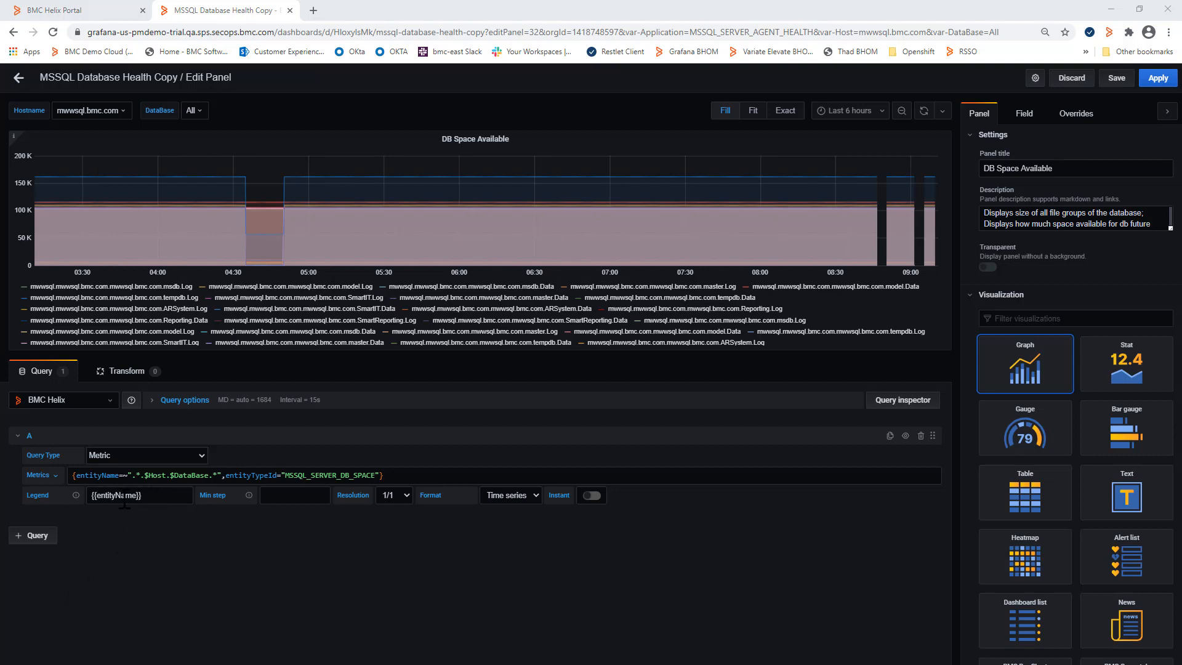
drag(142, 495, 95, 497)
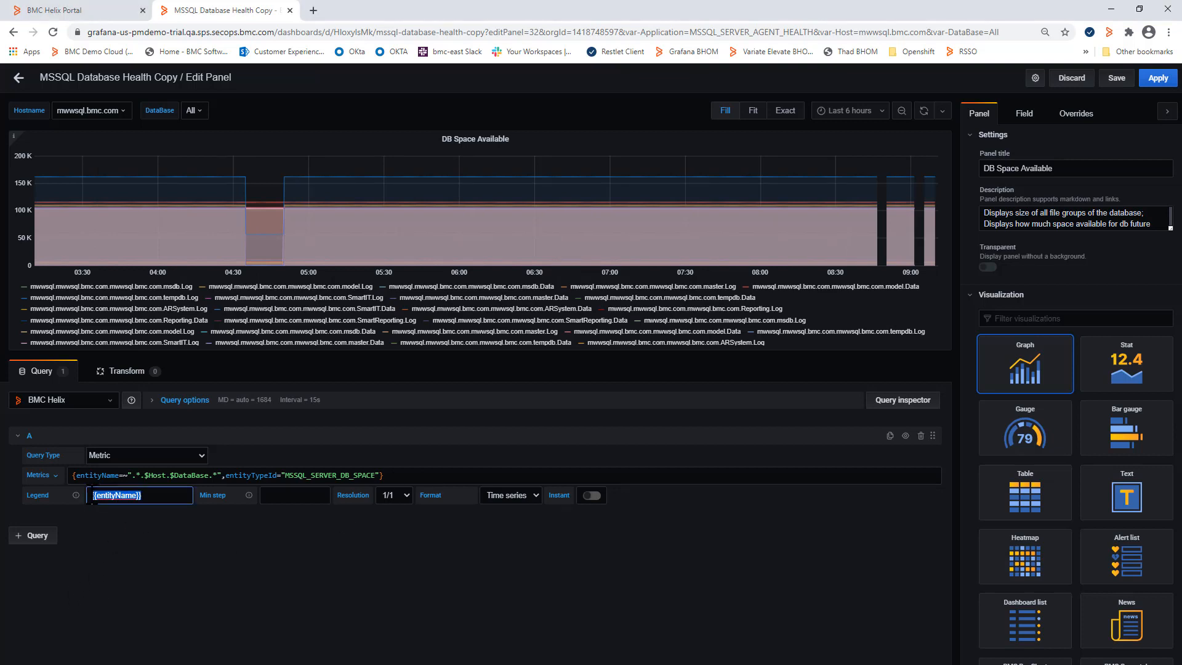
key(BackSpace)
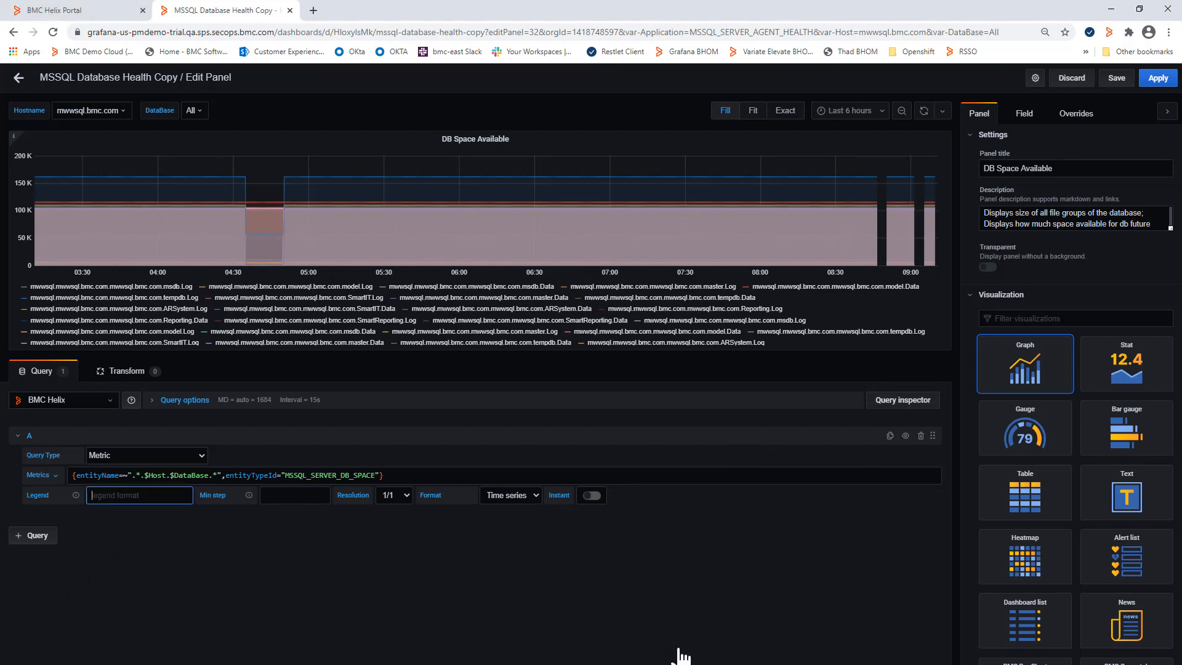
- Examine the DB Space Available query's raw response in the query inspector, expanding the metric labels of the first two result objects
click(902, 400)
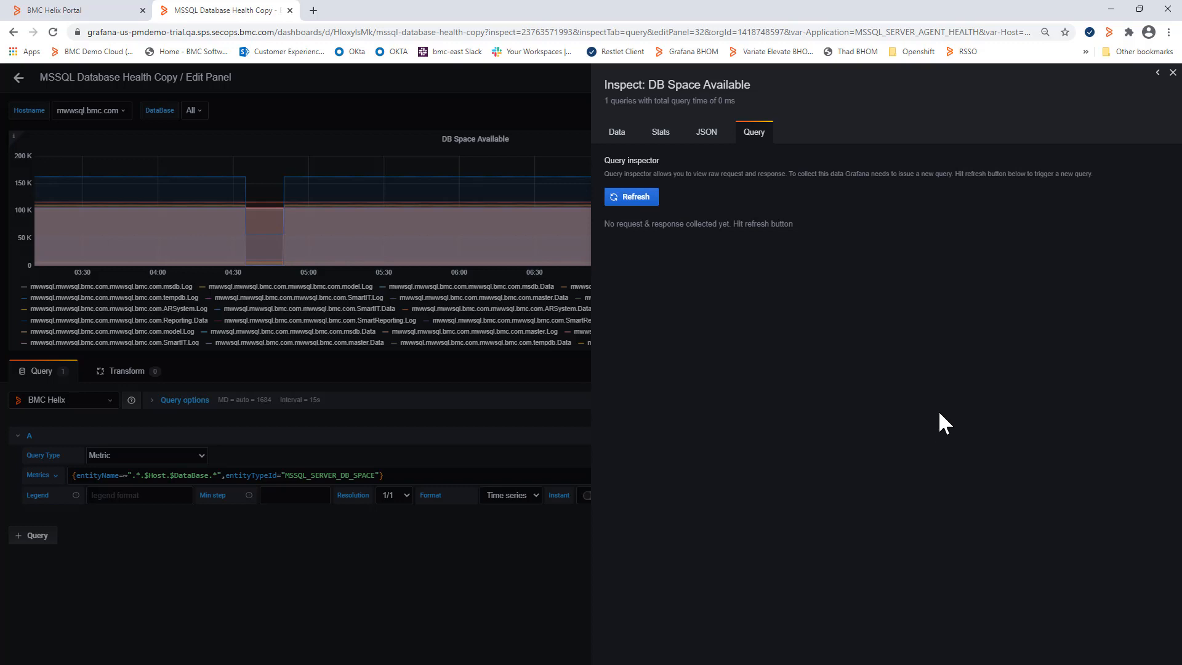
click(631, 197)
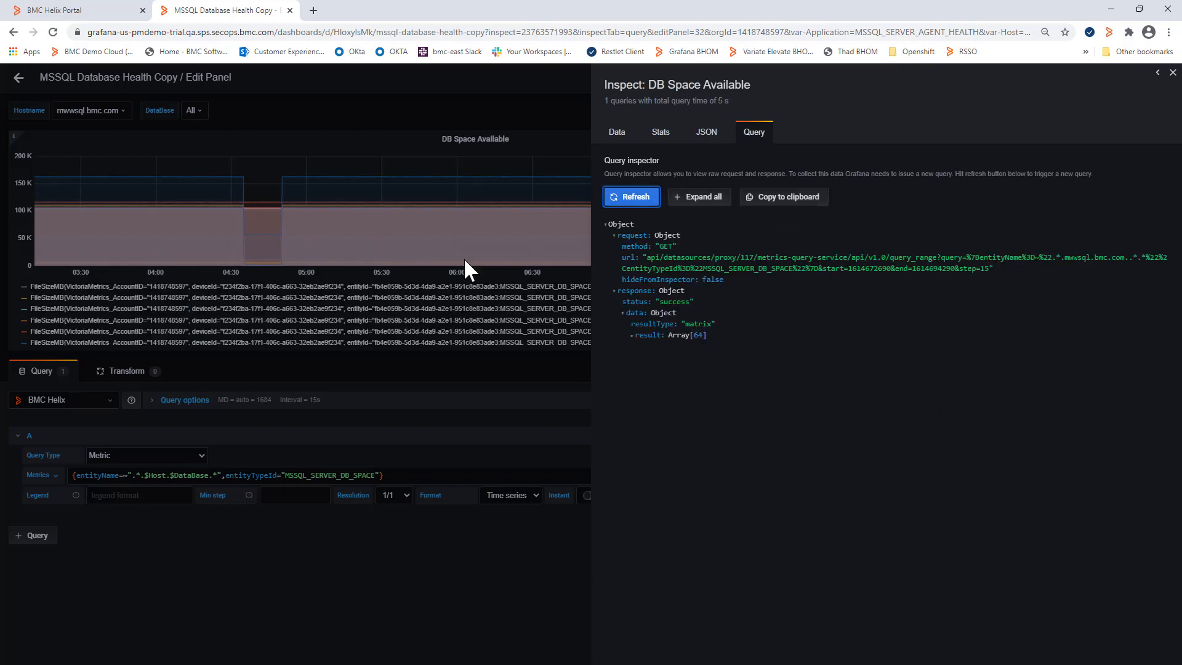
click(634, 336)
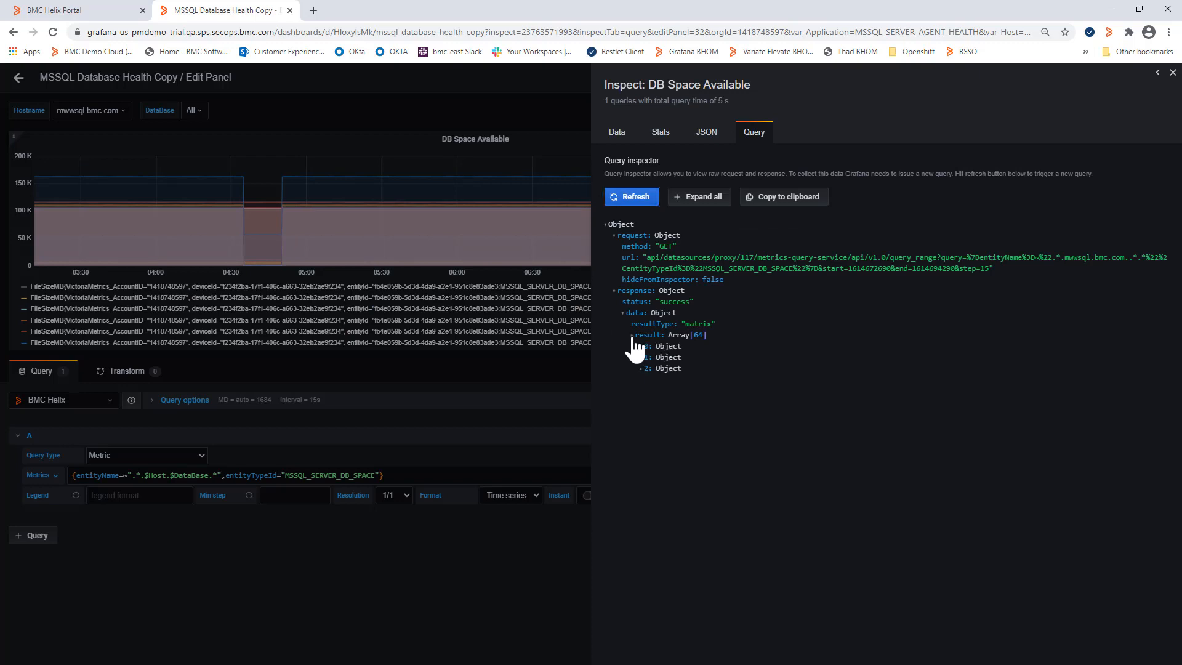
click(640, 346)
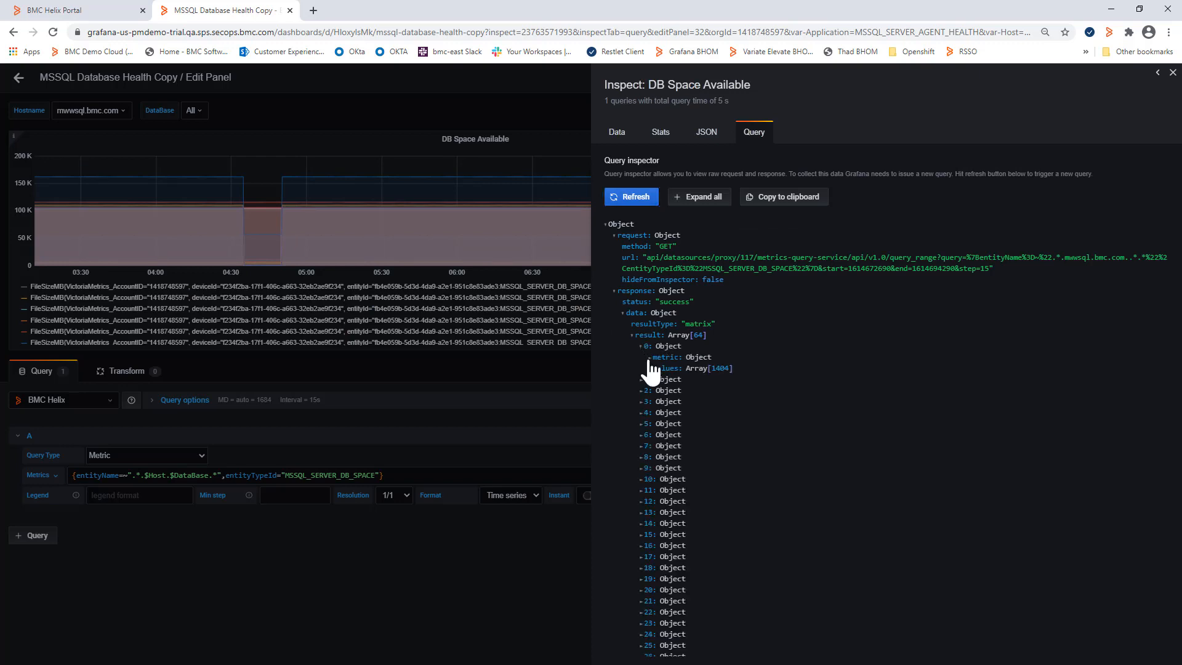
click(651, 358)
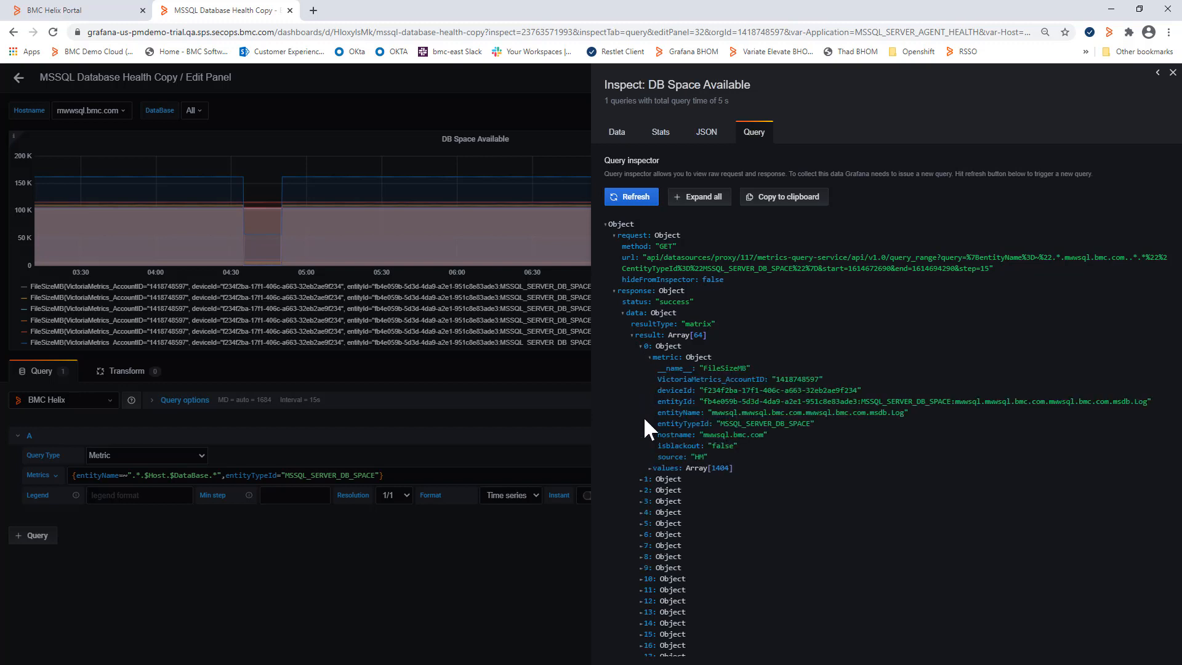
click(641, 479)
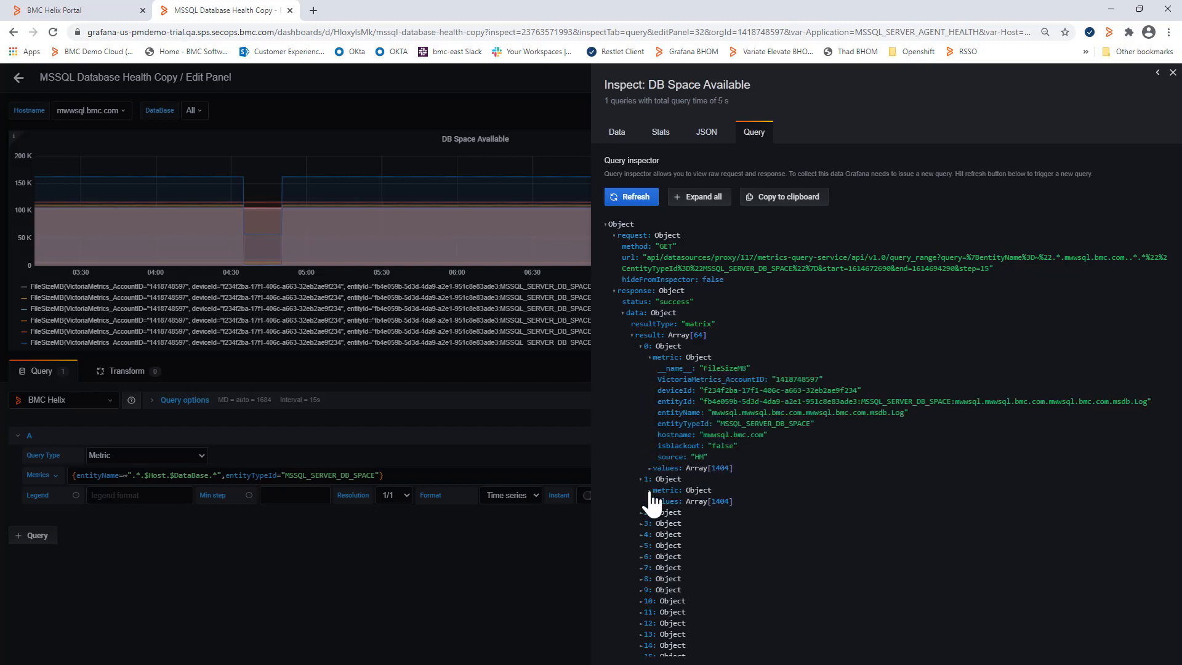
click(650, 490)
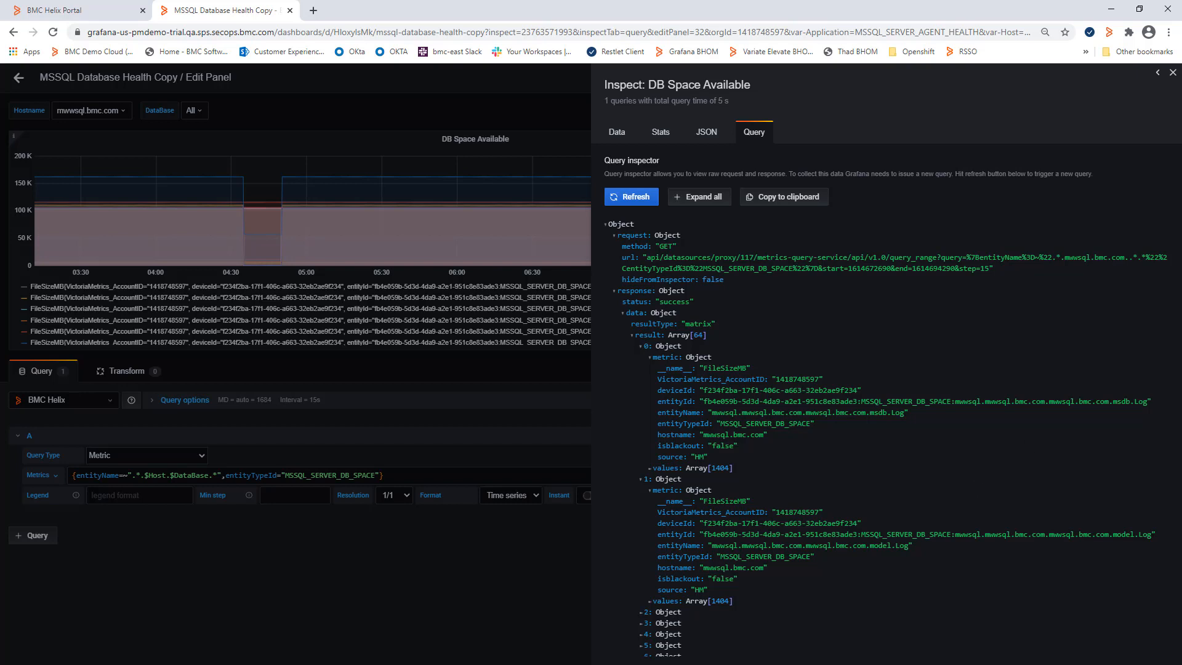
click(1172, 72)
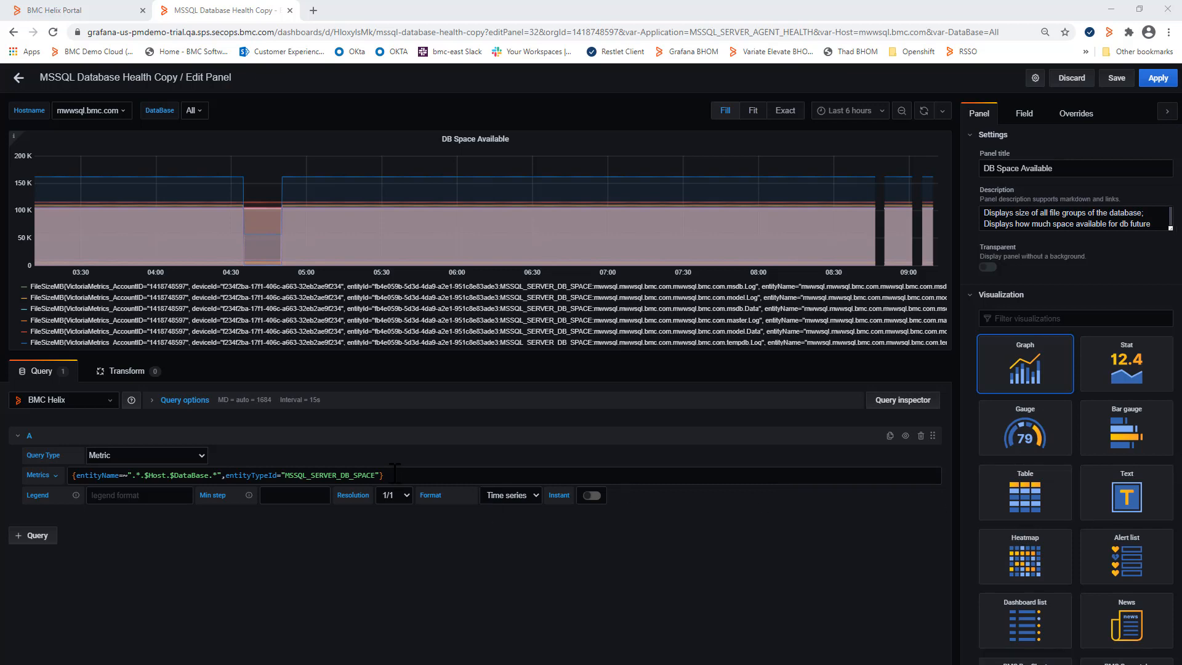
- Replace query A with label_replace({__name__=~"SpaceA.*", entityName=~".*.$Host.$DataBase.*",entityTypeId="MSSQL_SERVER_DB_SPACE"}, "Var1", "${1}", "entityName", "^.*.$Host.$Host.(.*)"), with legend {{Var1}}, and return to the dashboard
drag(395, 475, 73, 475)
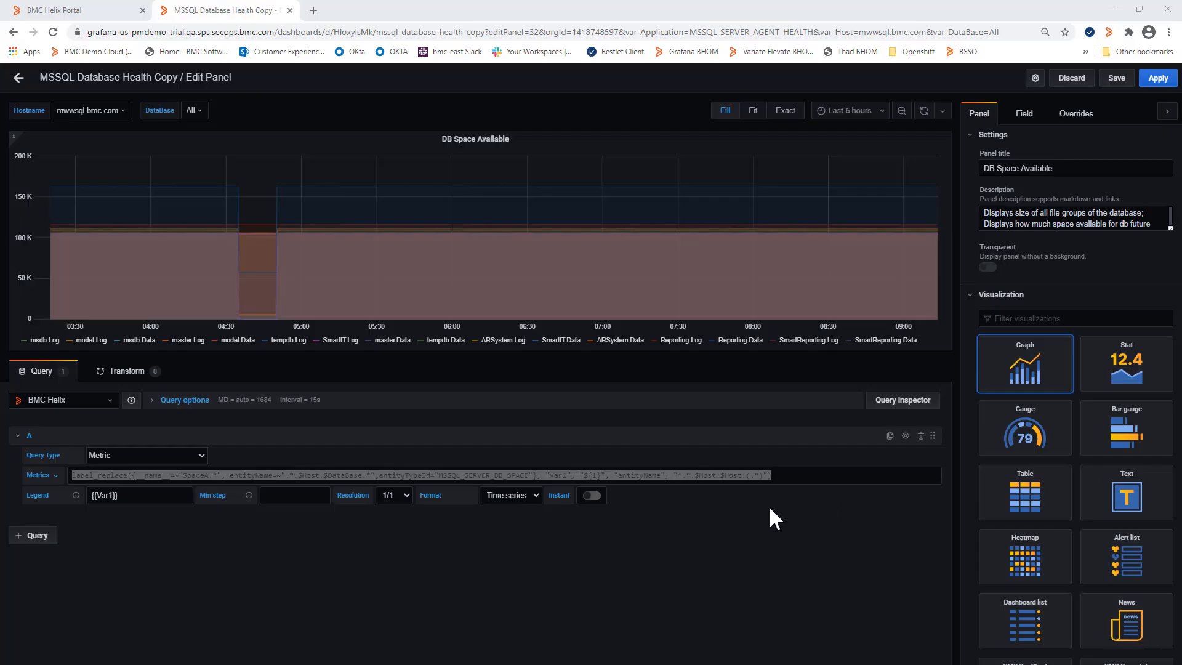
click(667, 530)
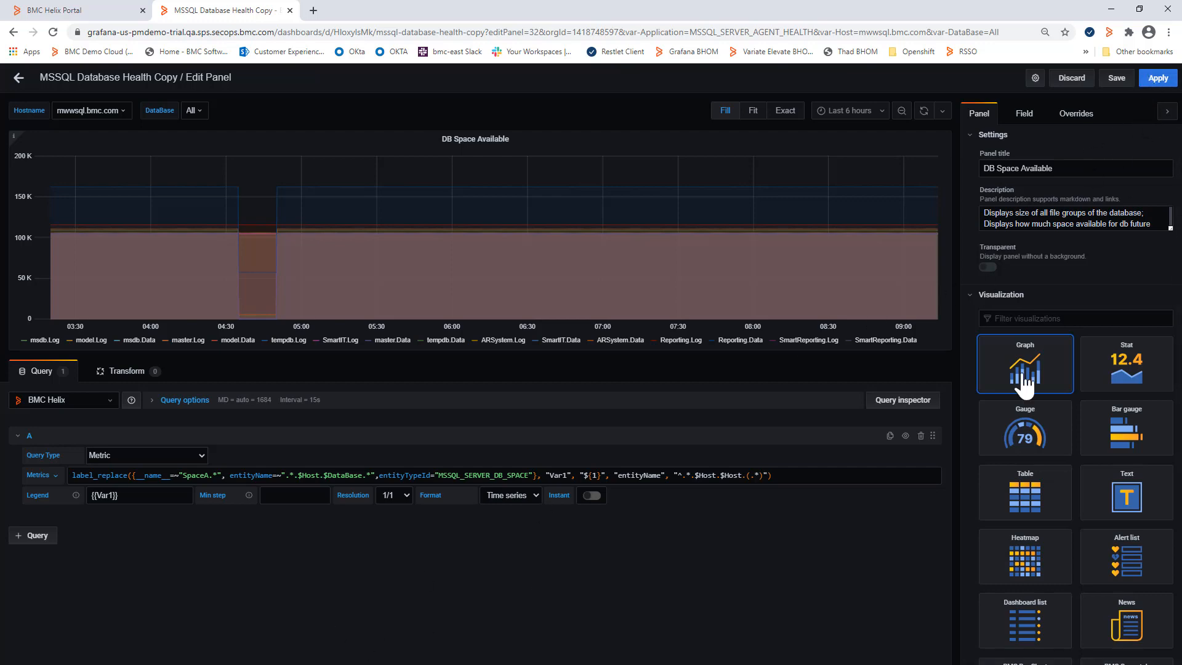
key(Escape)
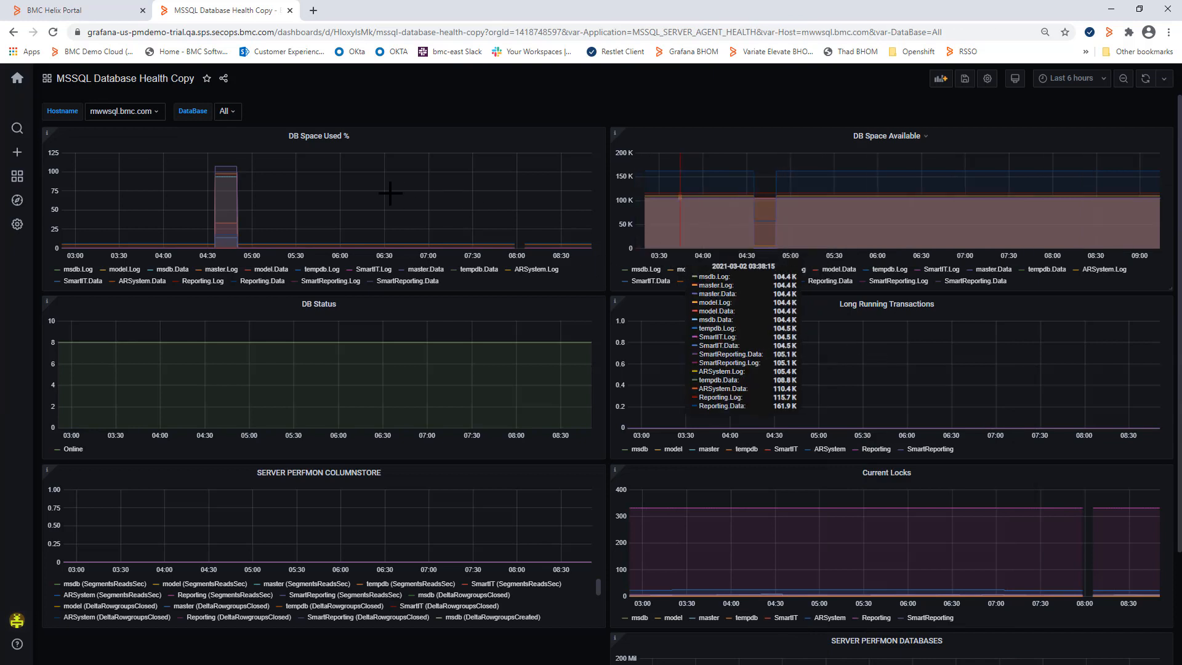
- Filter the MSSQL Database Health Copy dashboard to the SmartReporting database
click(228, 111)
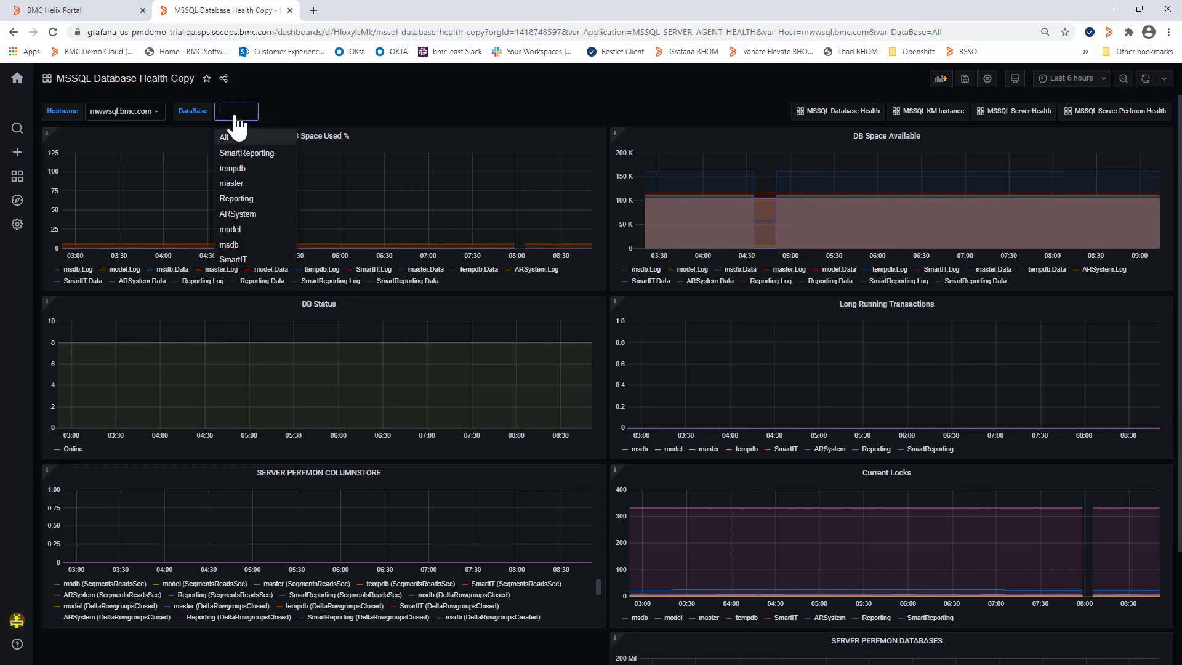
key(Return)
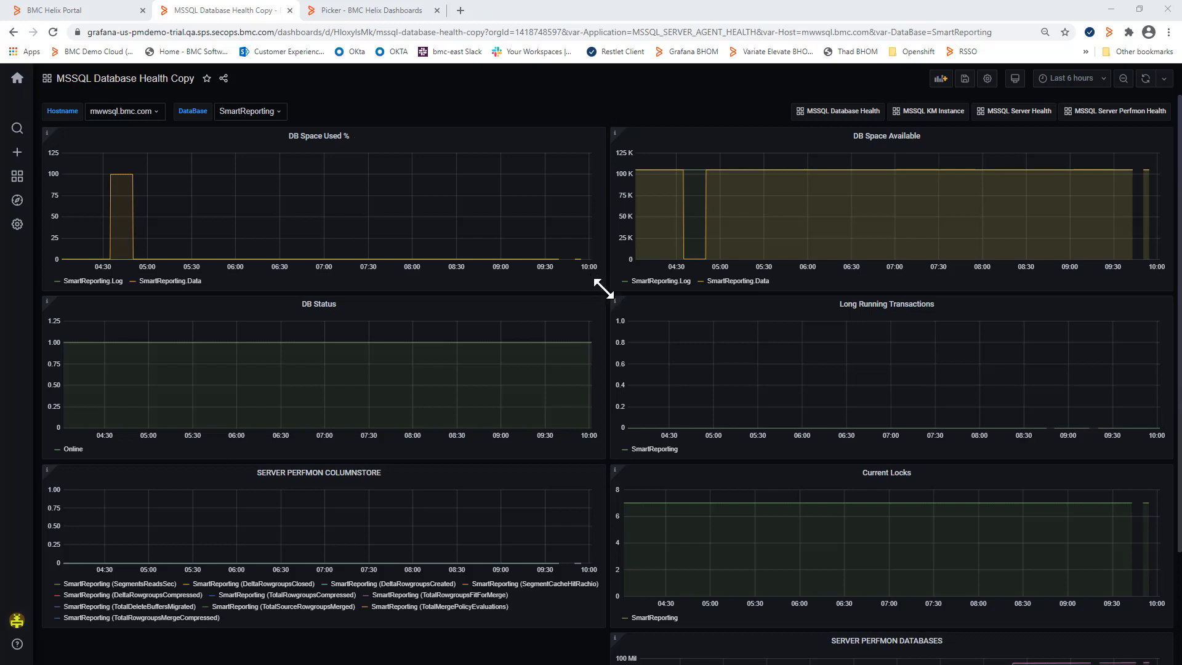
- Shrink the DB Space Used % panel to about a quarter of the dashboard's width and slightly reduce its height
drag(603, 288, 325, 330)
drag(360, 260, 373, 269)
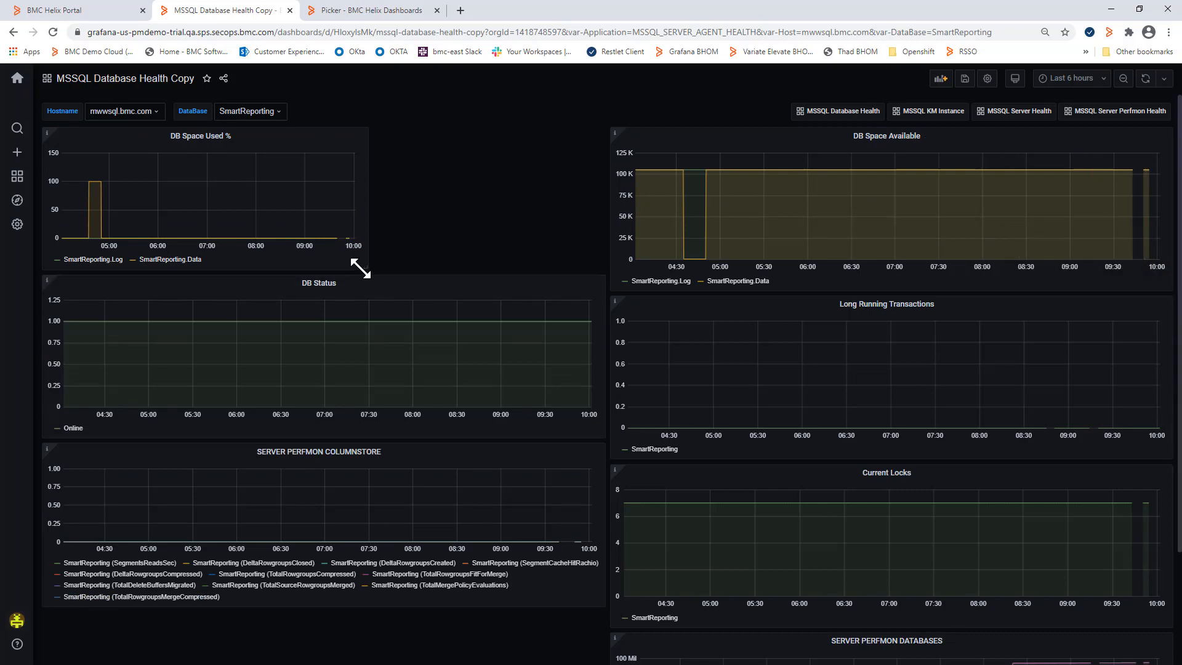
drag(361, 269, 313, 269)
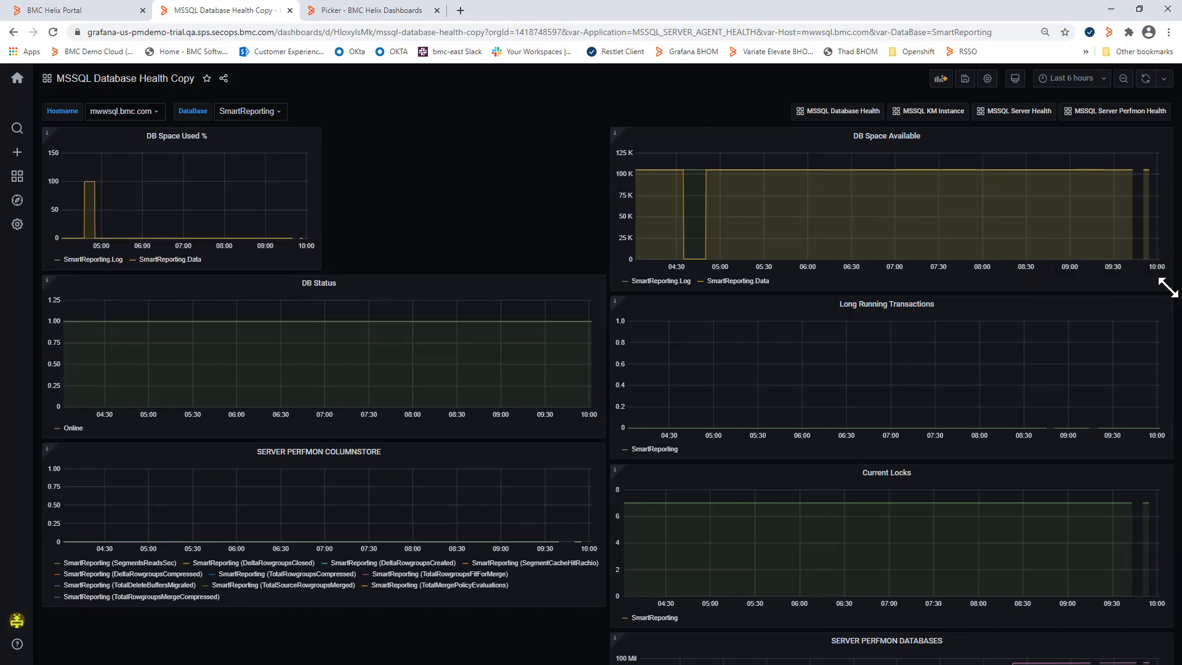
- Shrink the DB Space Available panel to the size of DB Space Used % and place it directly beside that panel
drag(1169, 287, 907, 266)
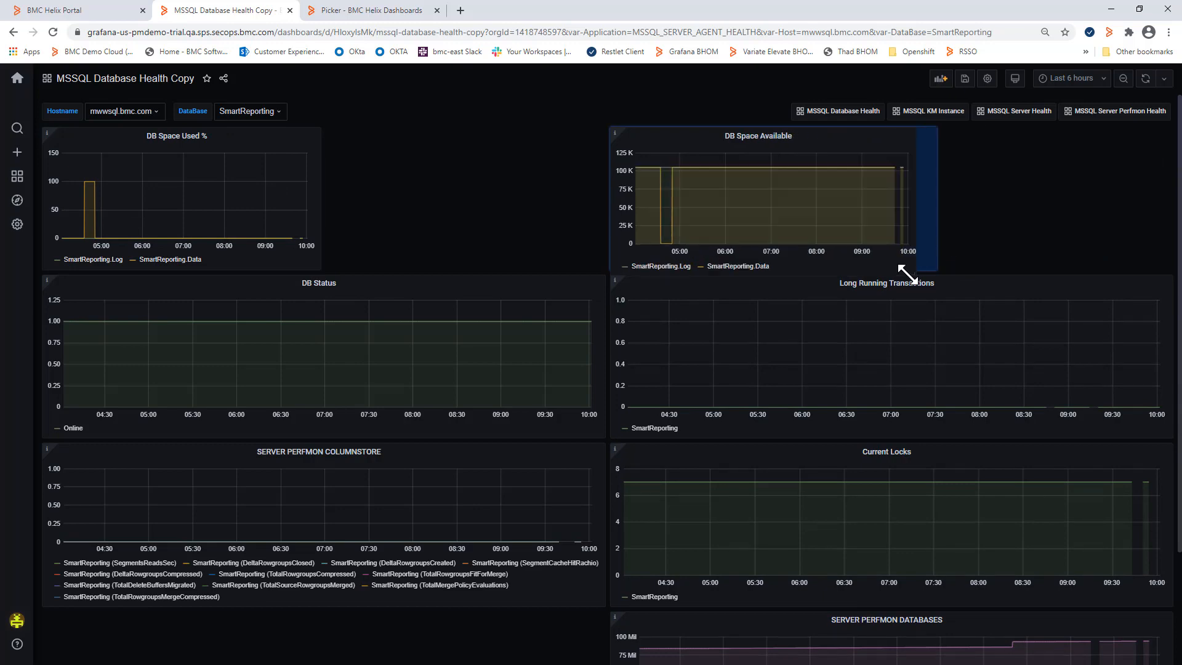
drag(818, 140, 544, 156)
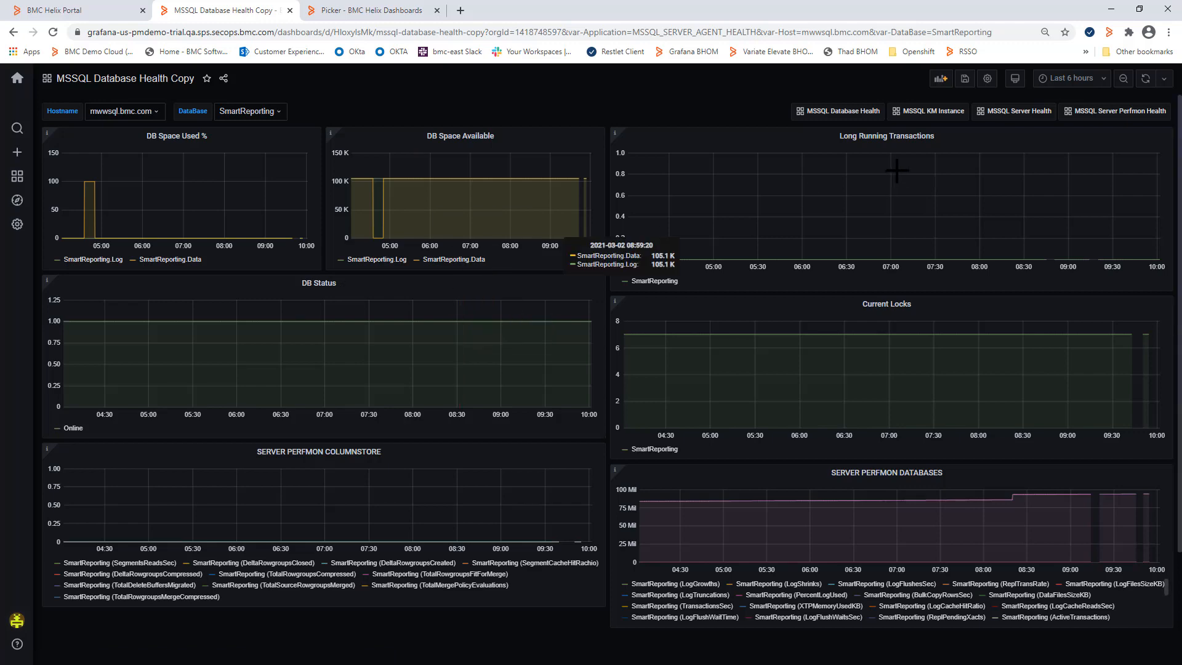
- Move Long Running Transactions directly below the two DB space panels, and SERVER PERFMON COLUMNSTORE below SERVER PERFMON DATABASES
drag(973, 139, 351, 282)
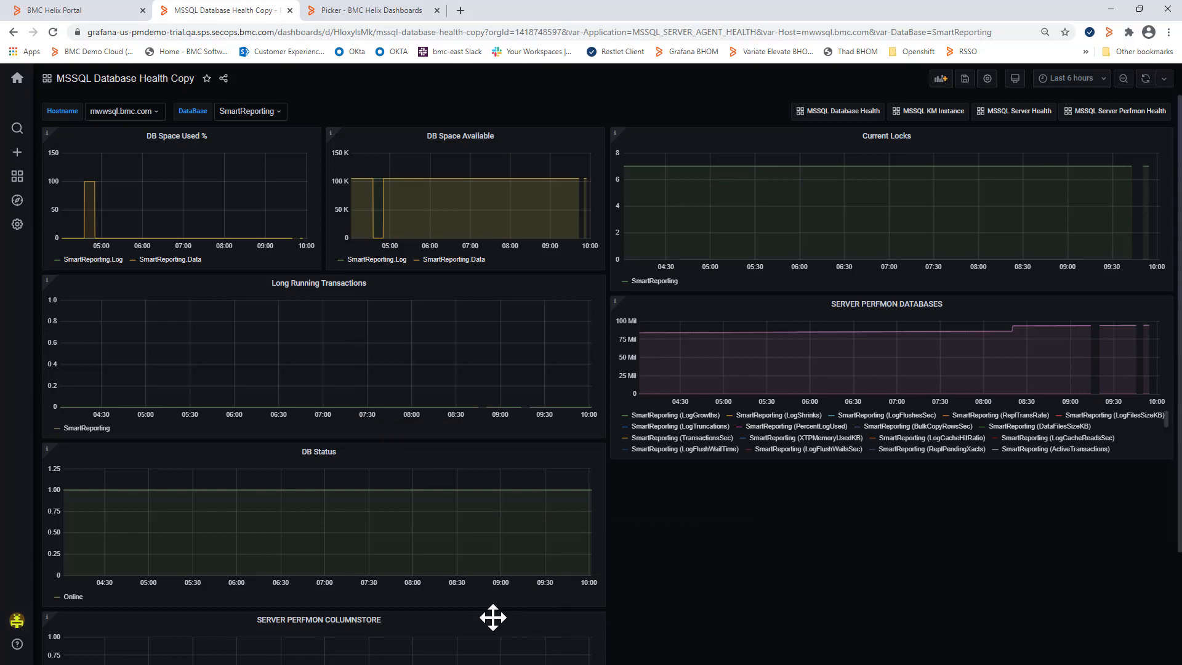
drag(591, 615, 1069, 467)
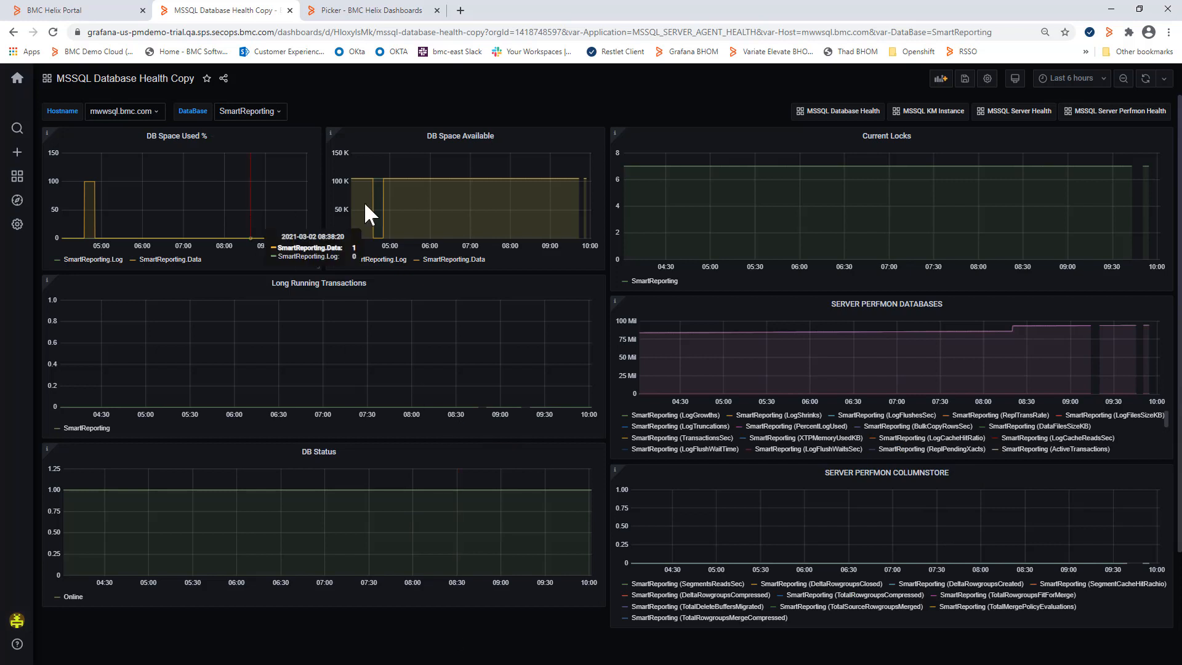
- Add a new panel to the dashboard and convert it to a row above the existing panels
click(941, 79)
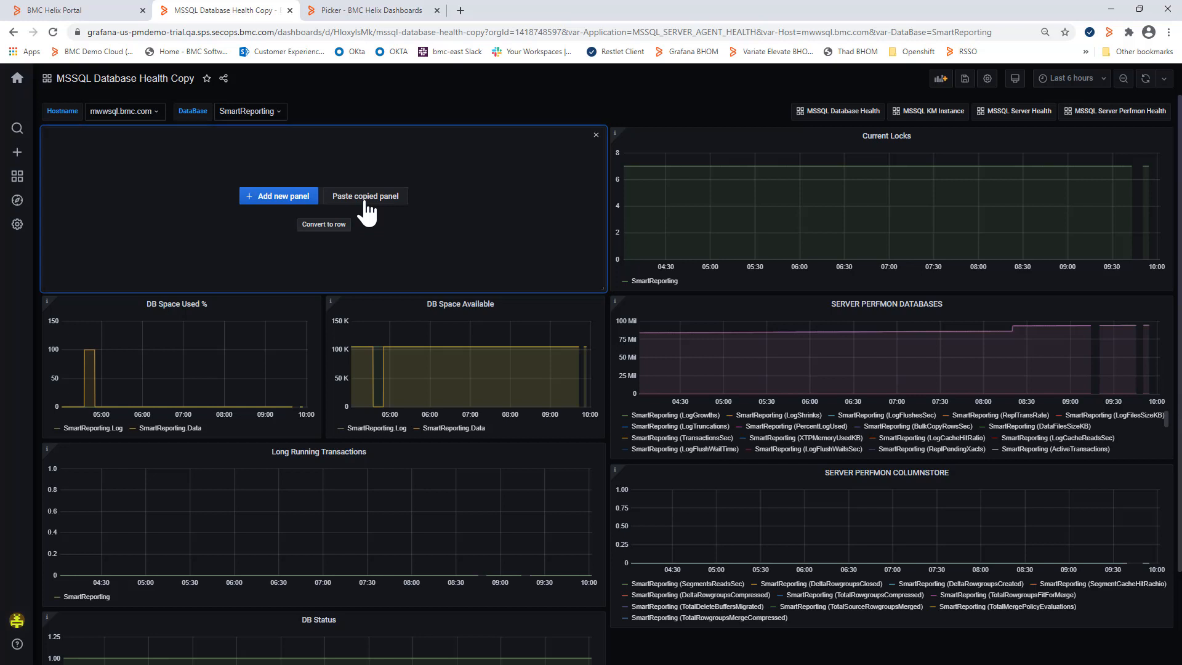
click(917, 143)
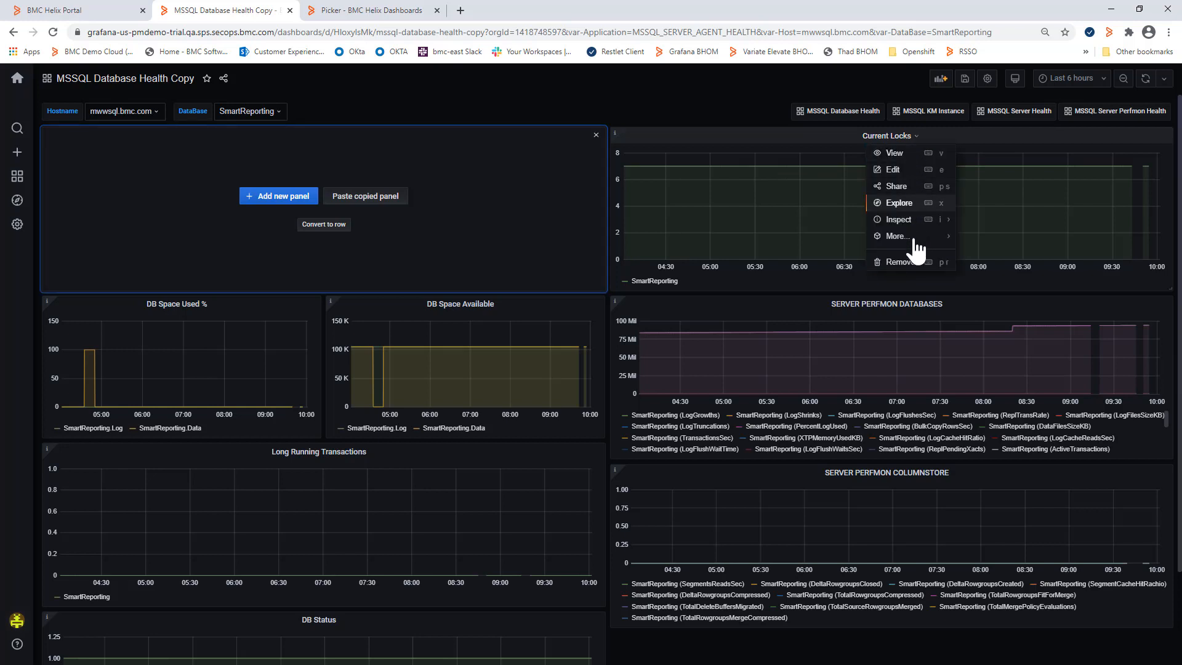
mouse_move(911, 239)
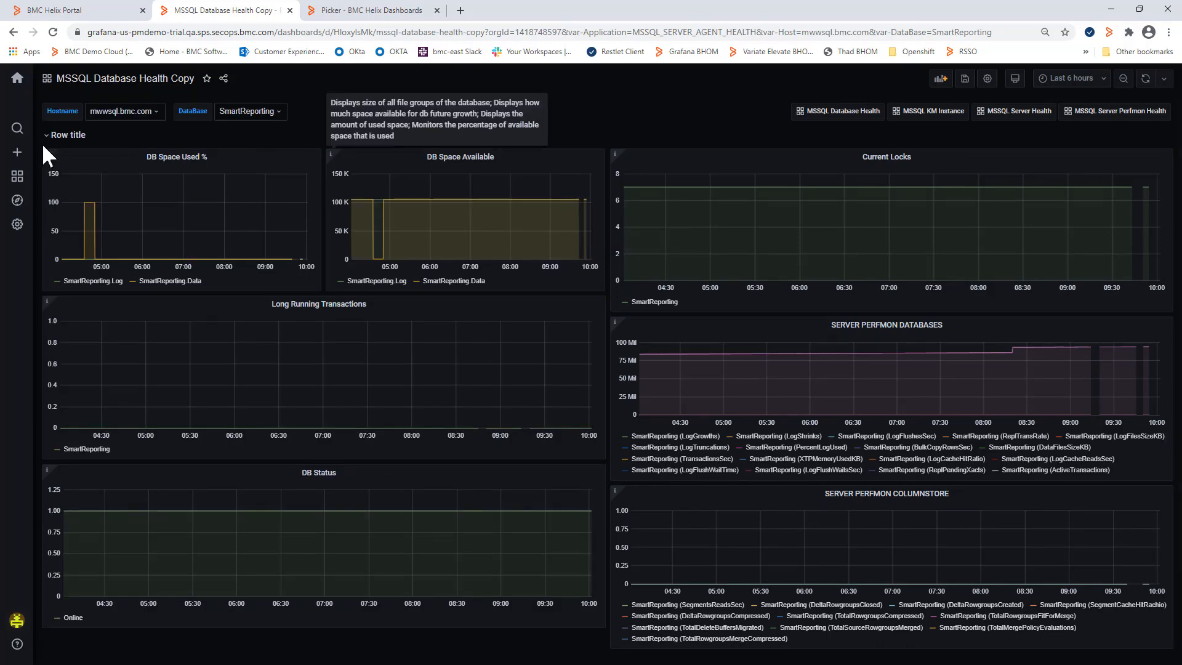
- Set the new row's title to "row one" and collapse the row
click(99, 136)
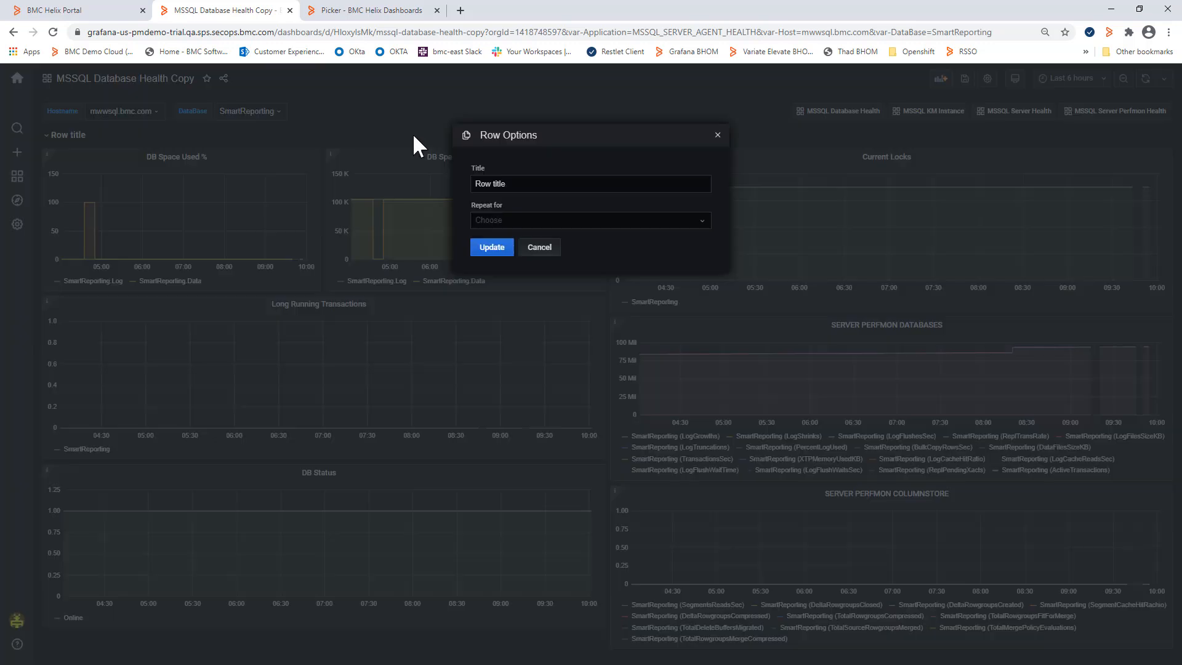
drag(552, 186, 463, 179)
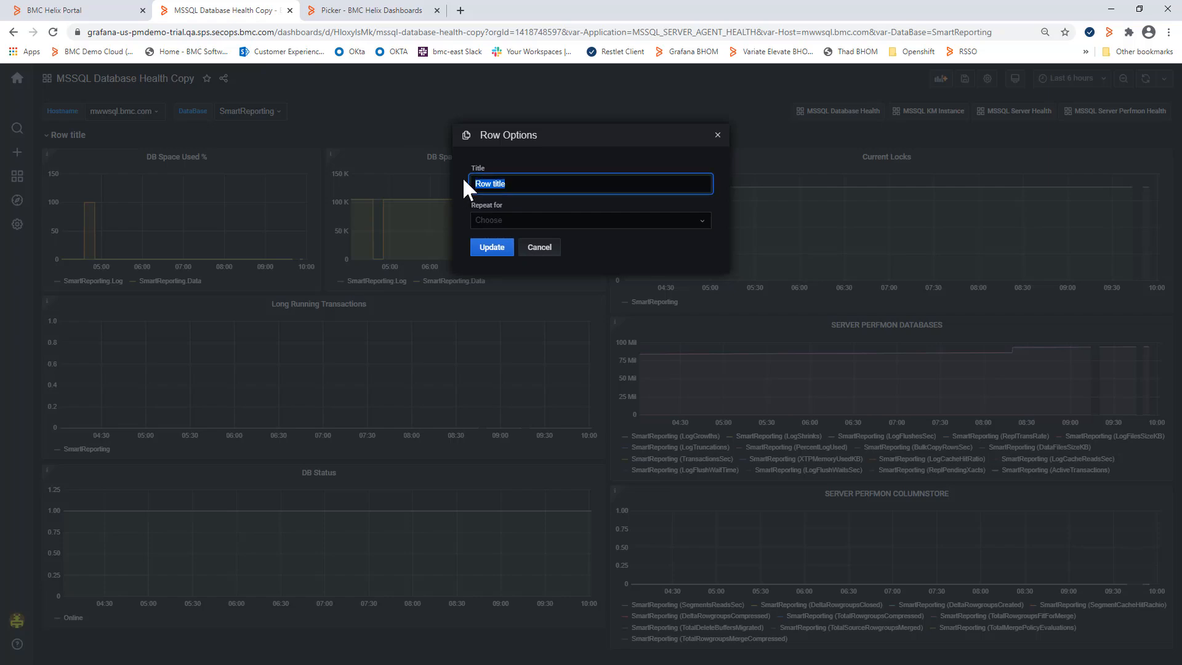
text(row one)
click(493, 248)
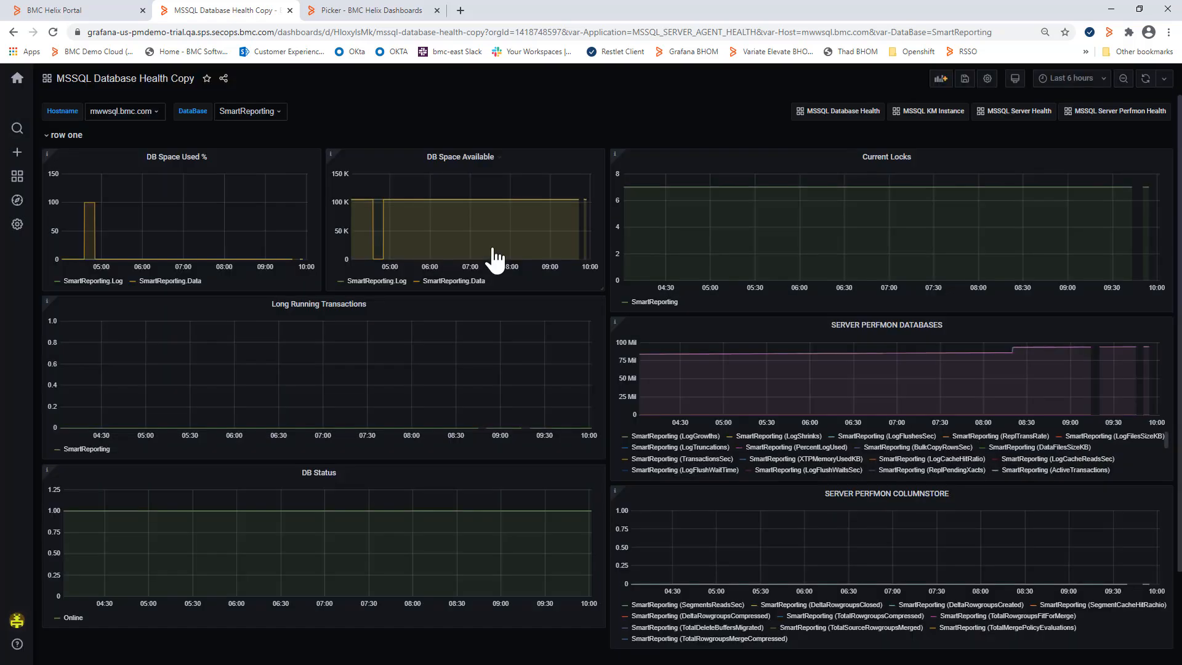
click(48, 140)
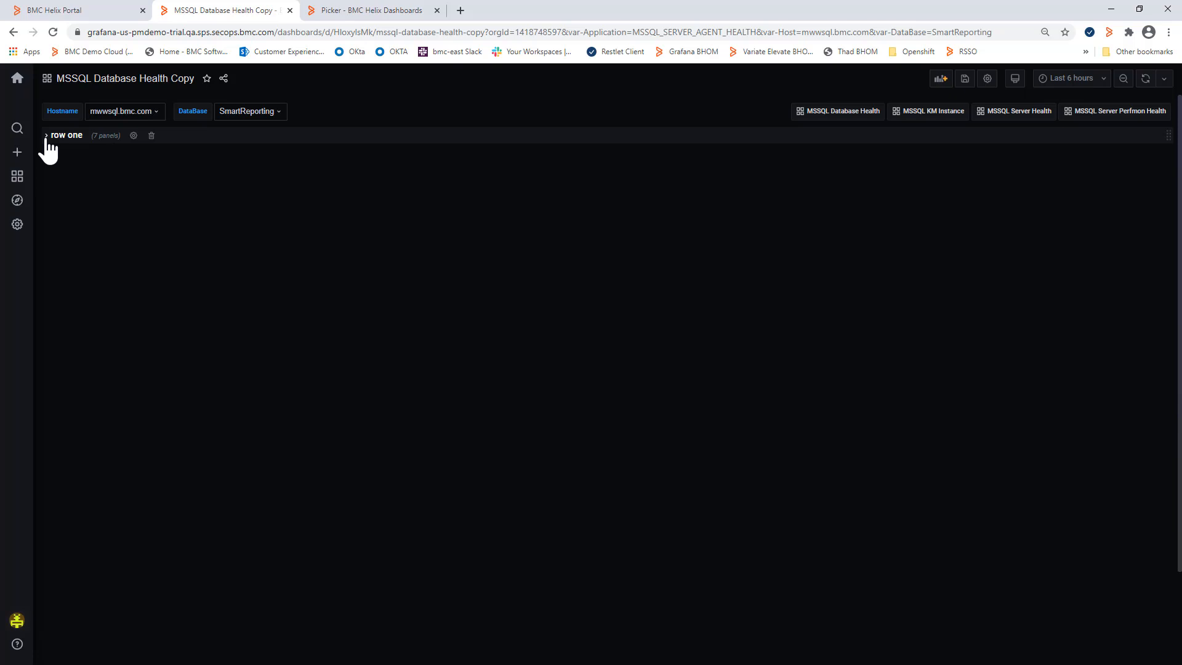
- Expand row one and move the DB Space Used % panel out of it, above the row header
click(47, 140)
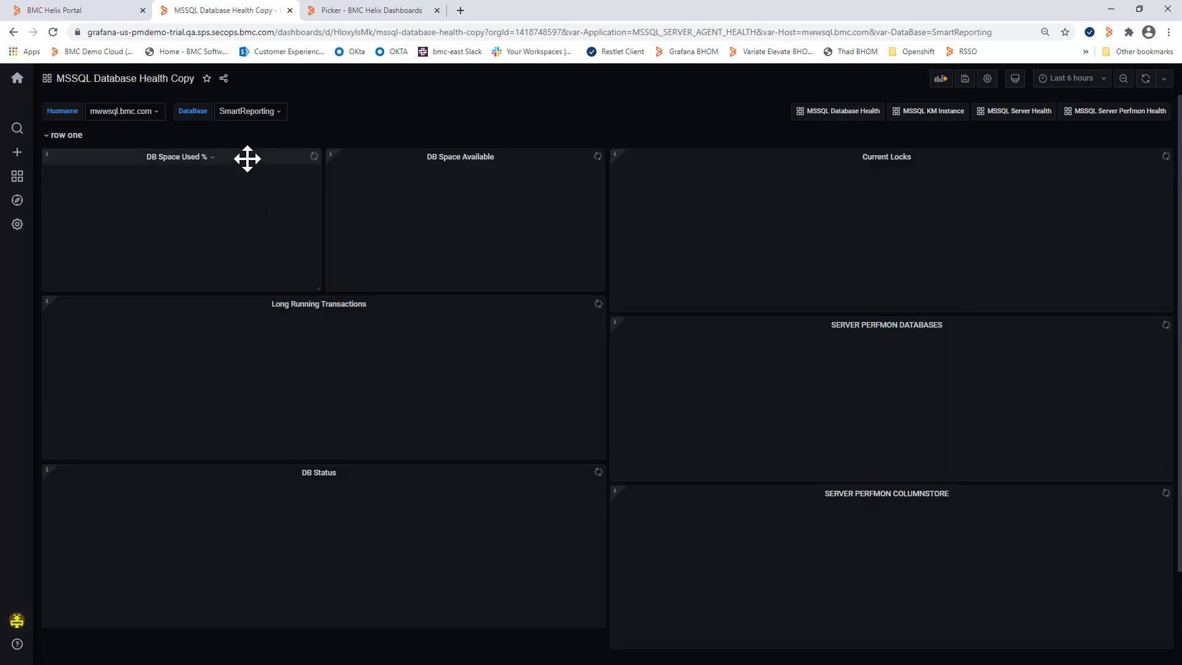
mouse_move(247, 159)
mouse_down()
mouse_move(229, 92)
mouse_move(267, 156)
mouse_move(251, 140)
mouse_up()
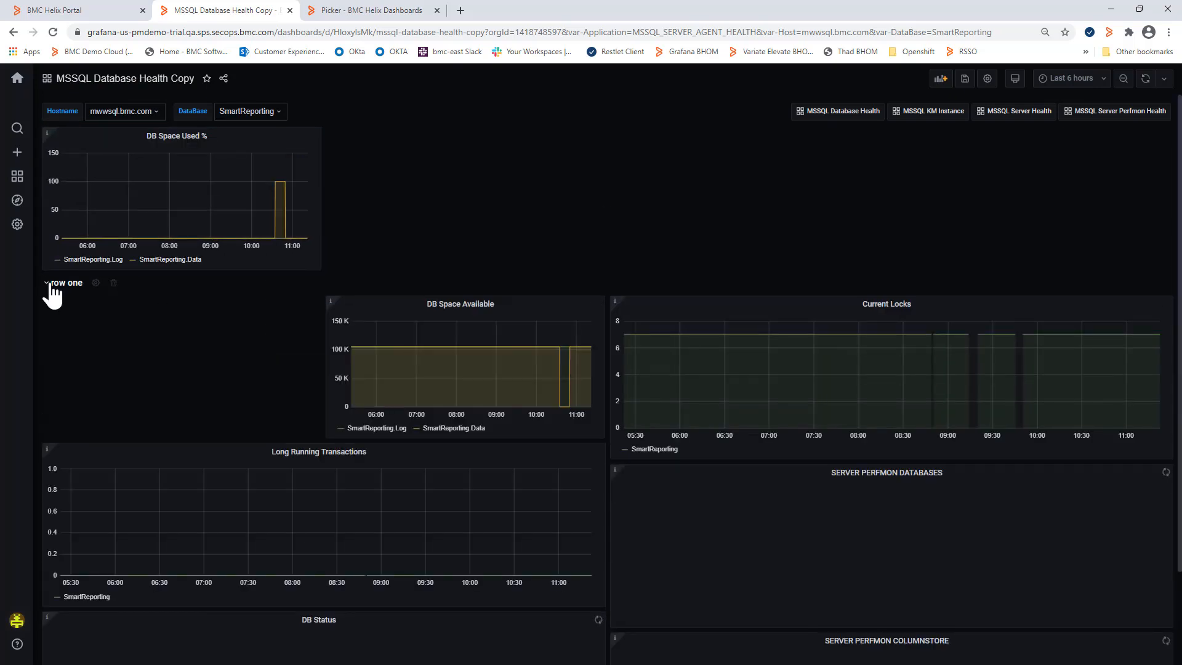
click(45, 284)
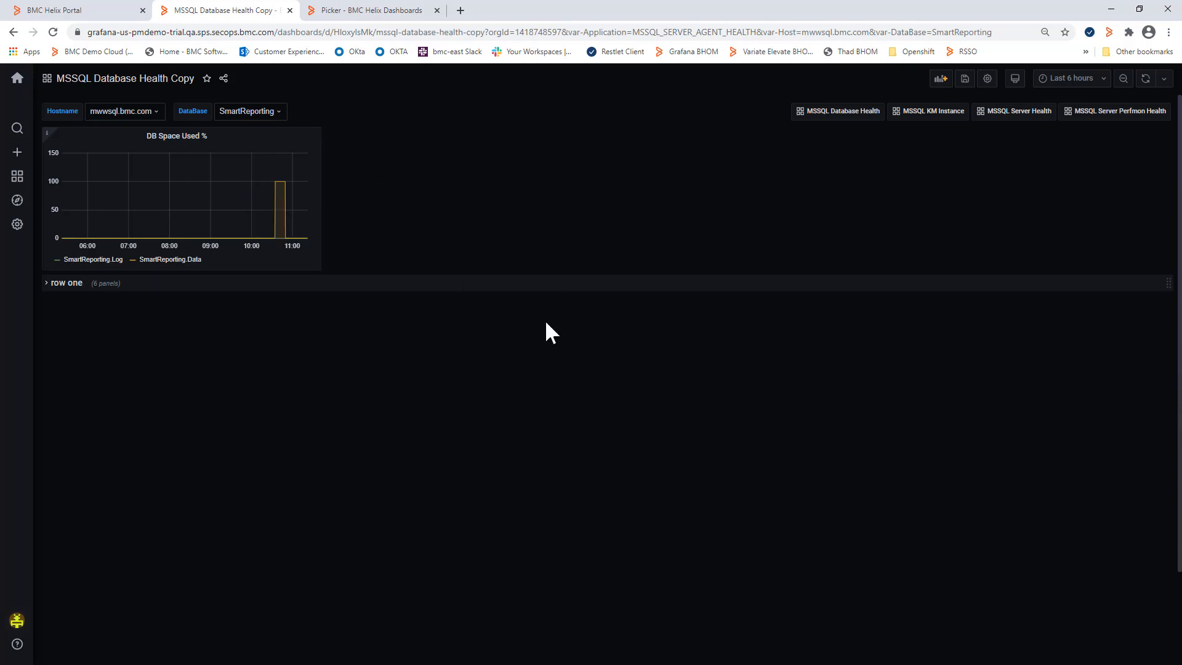
click(48, 285)
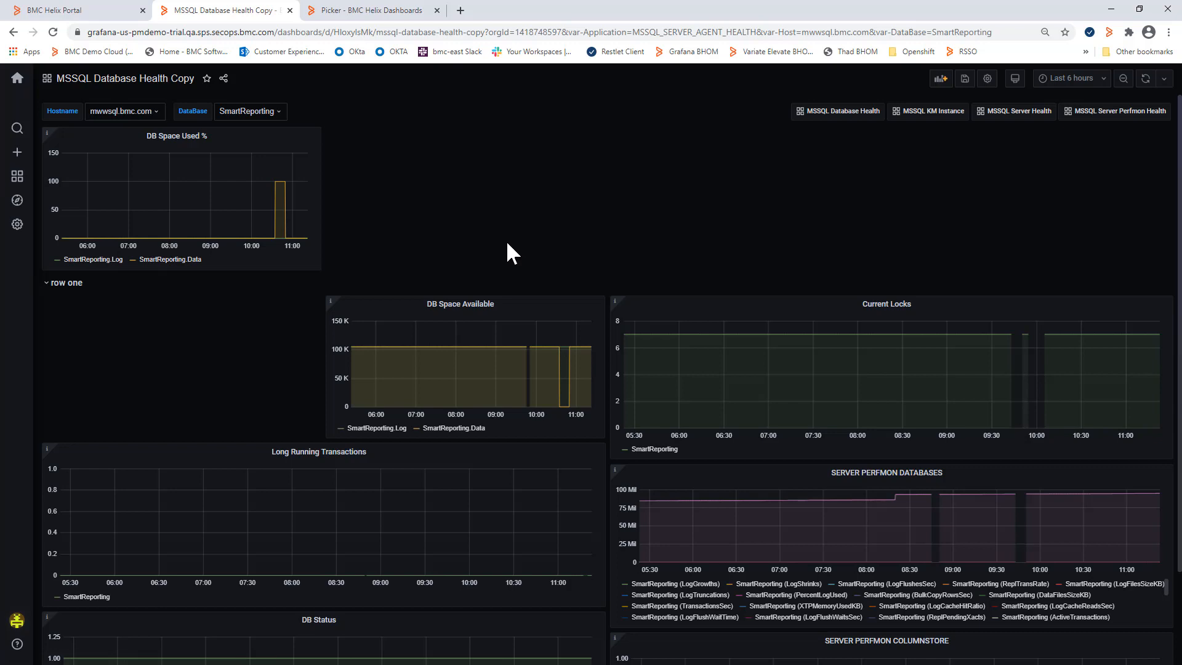
- Review the dashboard's link, snapshot and export sharing options, including its exportable JSON
click(223, 79)
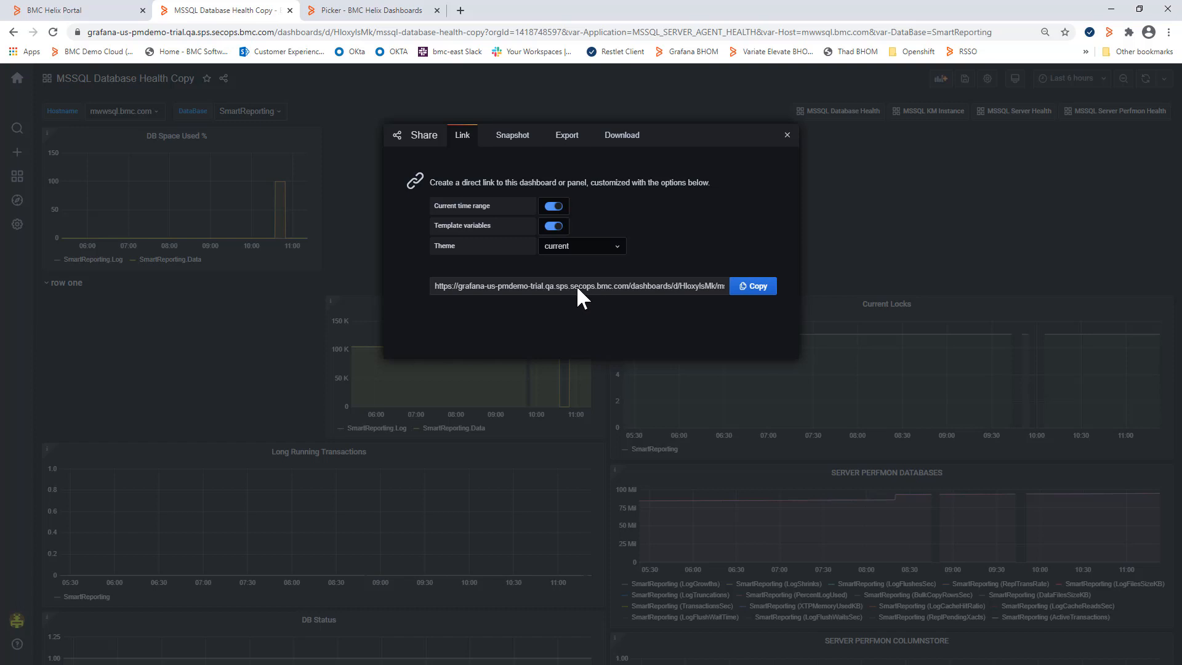
click(512, 137)
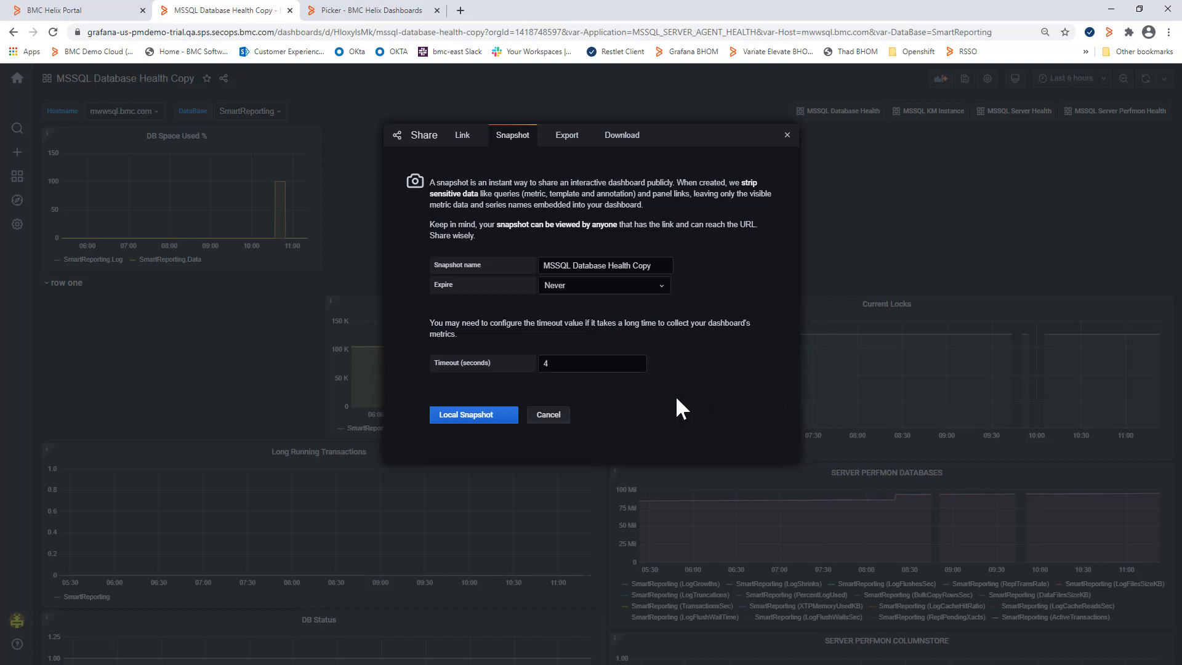
click(577, 145)
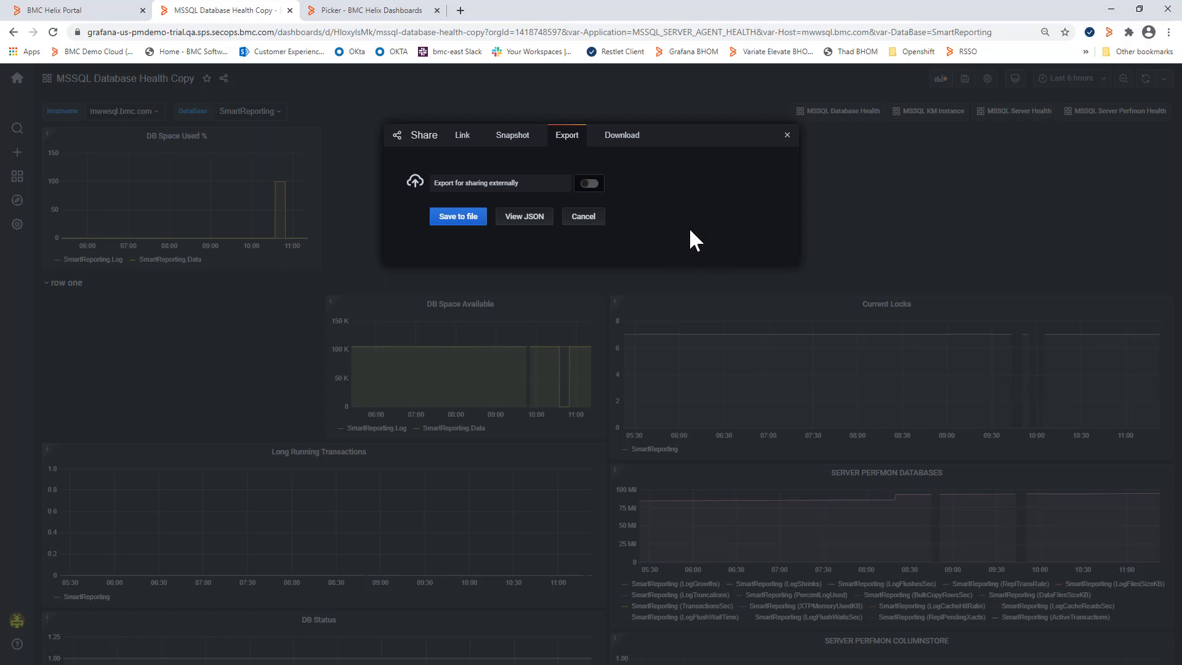
click(519, 220)
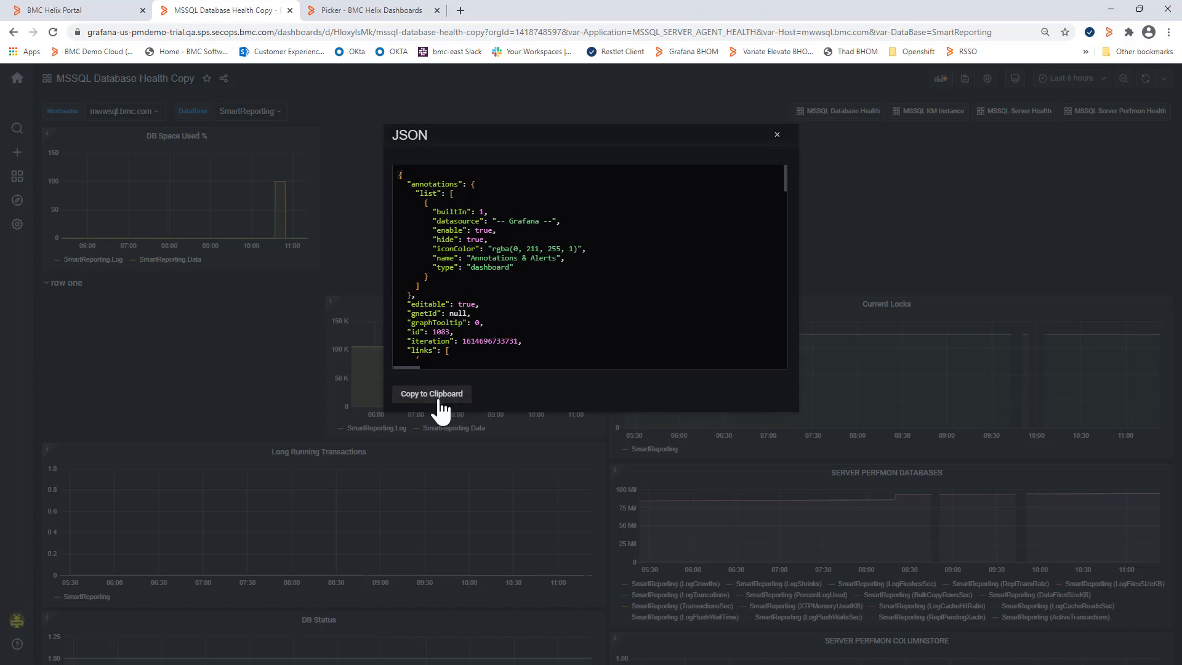
click(777, 135)
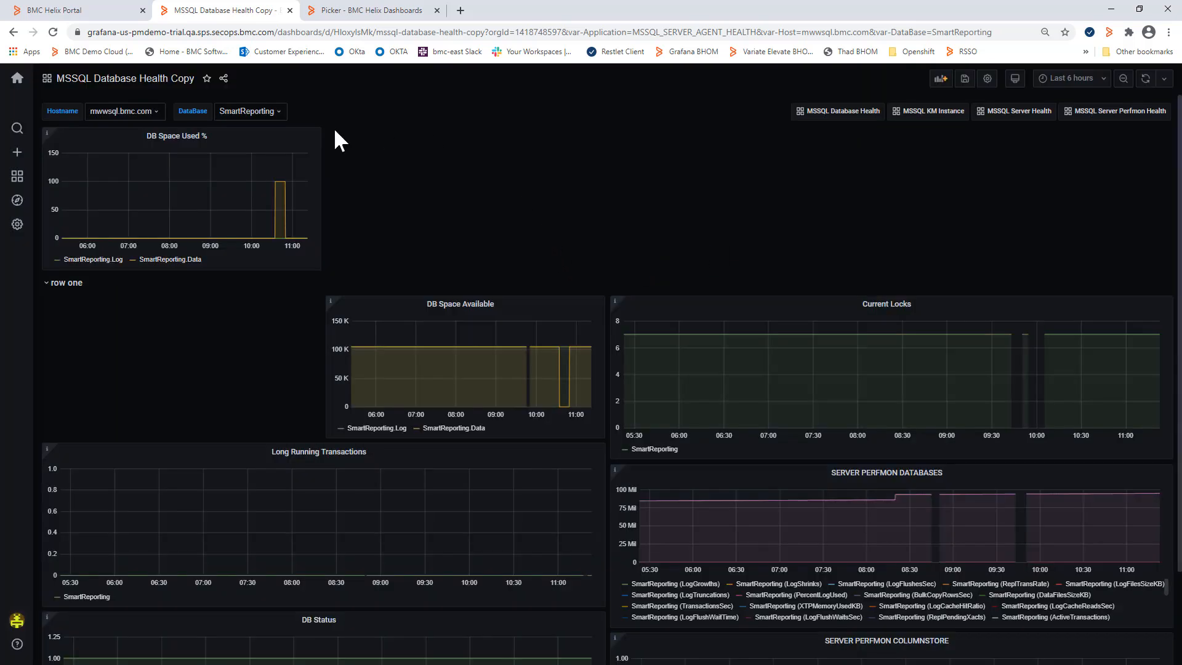
- Review the options for downloading the dashboard as a PDF
mouse_move(18, 179)
click(224, 78)
click(631, 144)
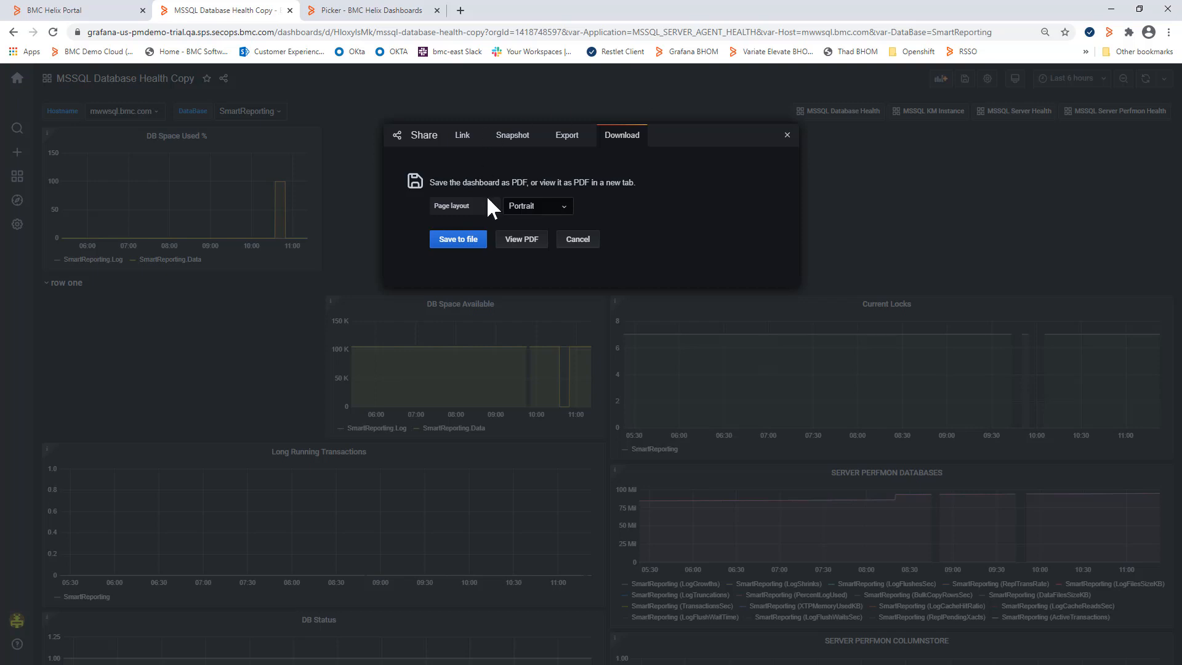
click(861, 211)
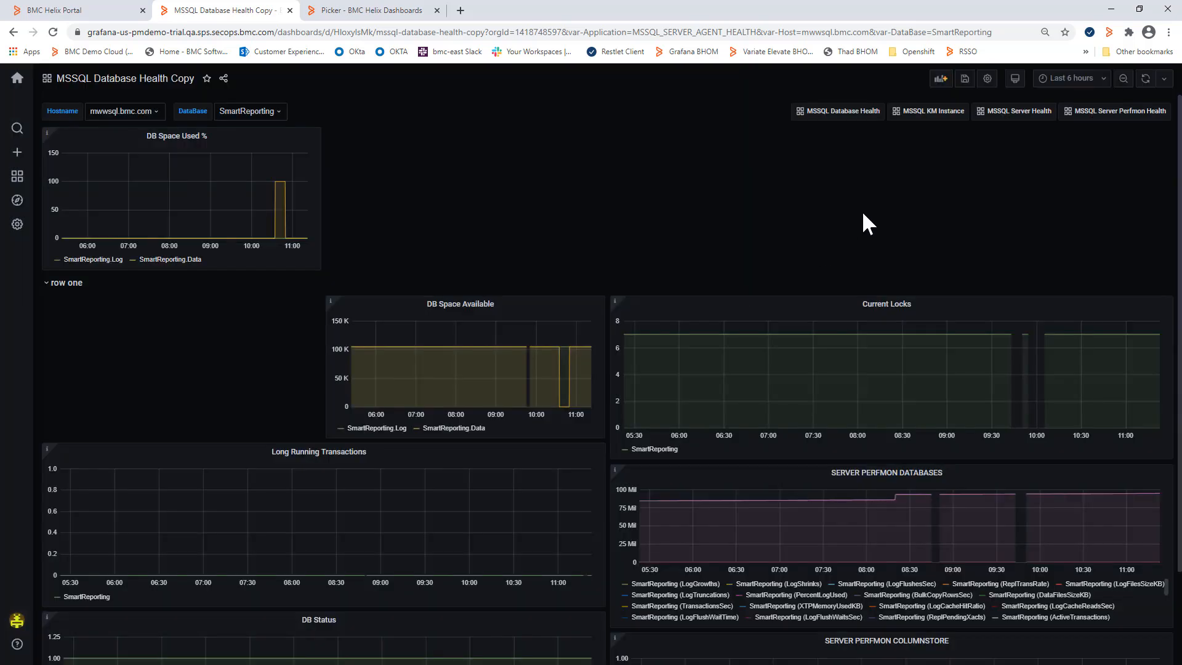
- Examine the JSON model in the dashboard's settings and return to the dashboard
click(988, 81)
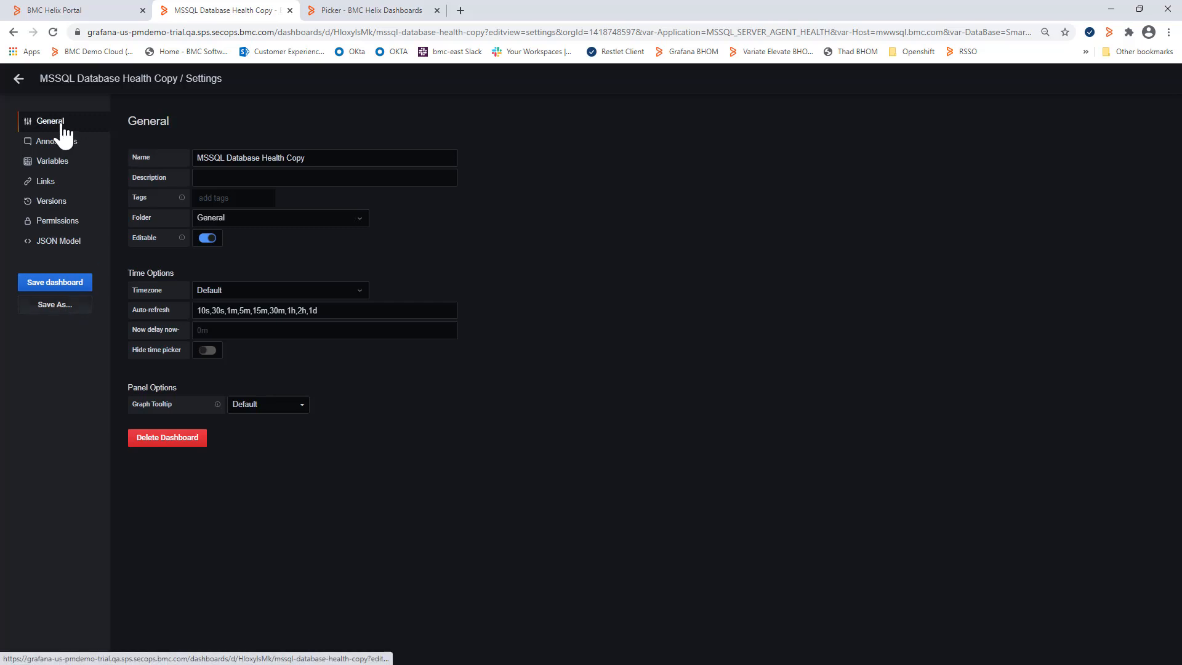
click(54, 244)
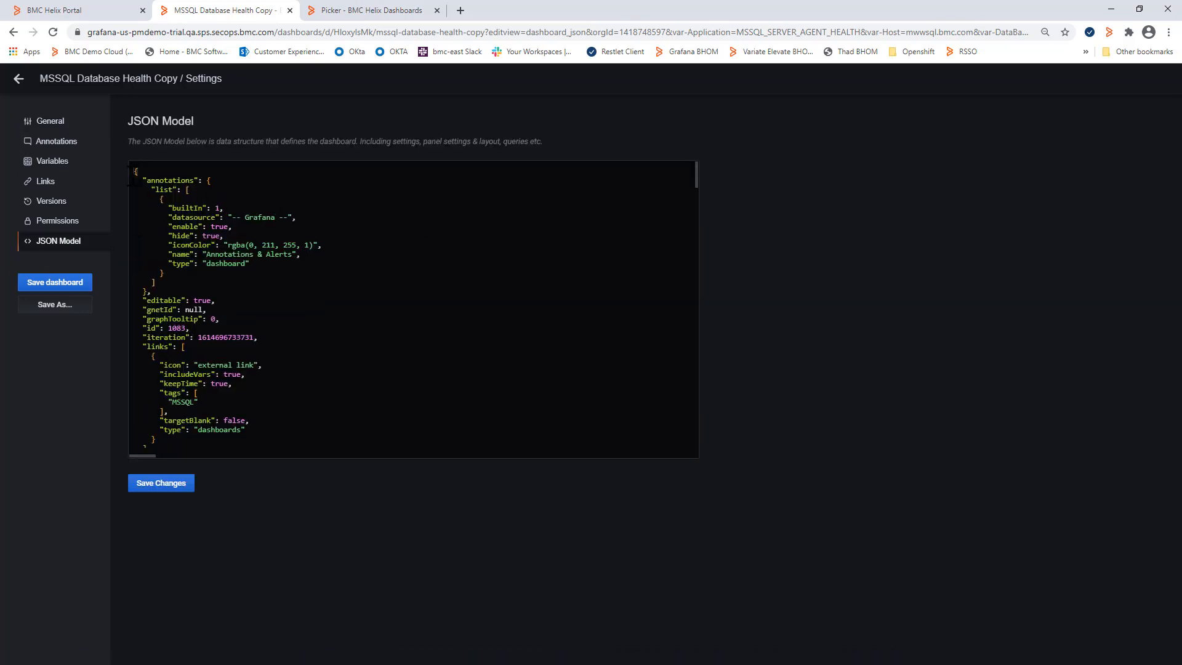
drag(134, 171, 214, 365)
click(468, 413)
click(17, 78)
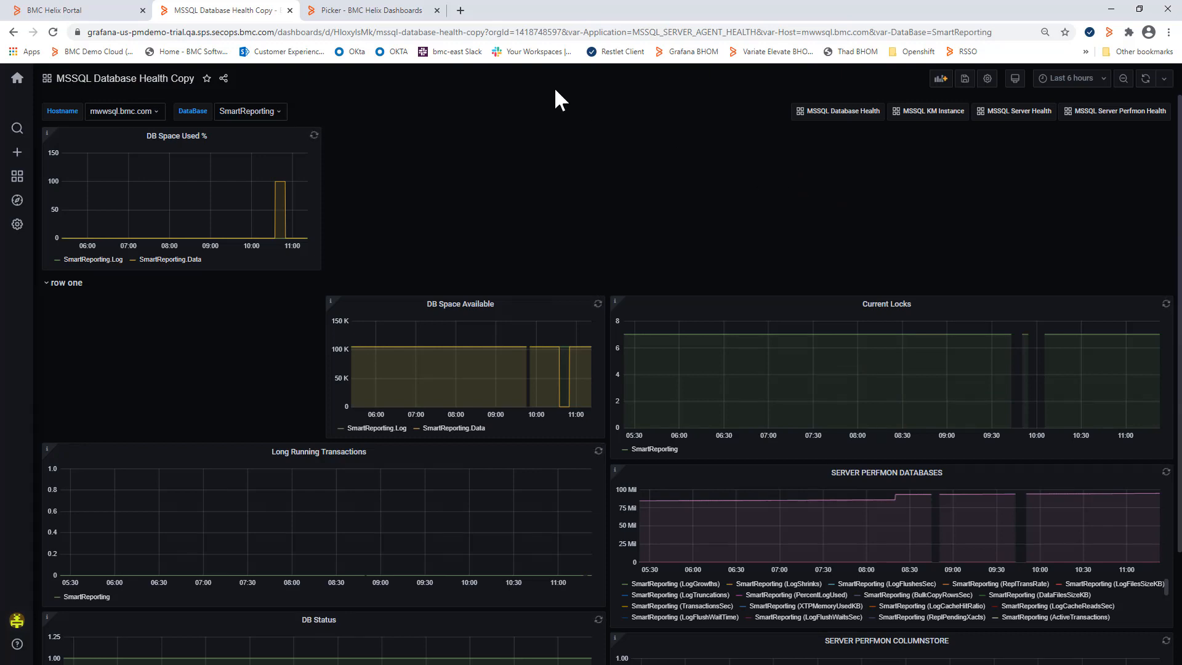
- Switch to the Picker dashboard and set its Application variable to NT_CPU
click(397, 11)
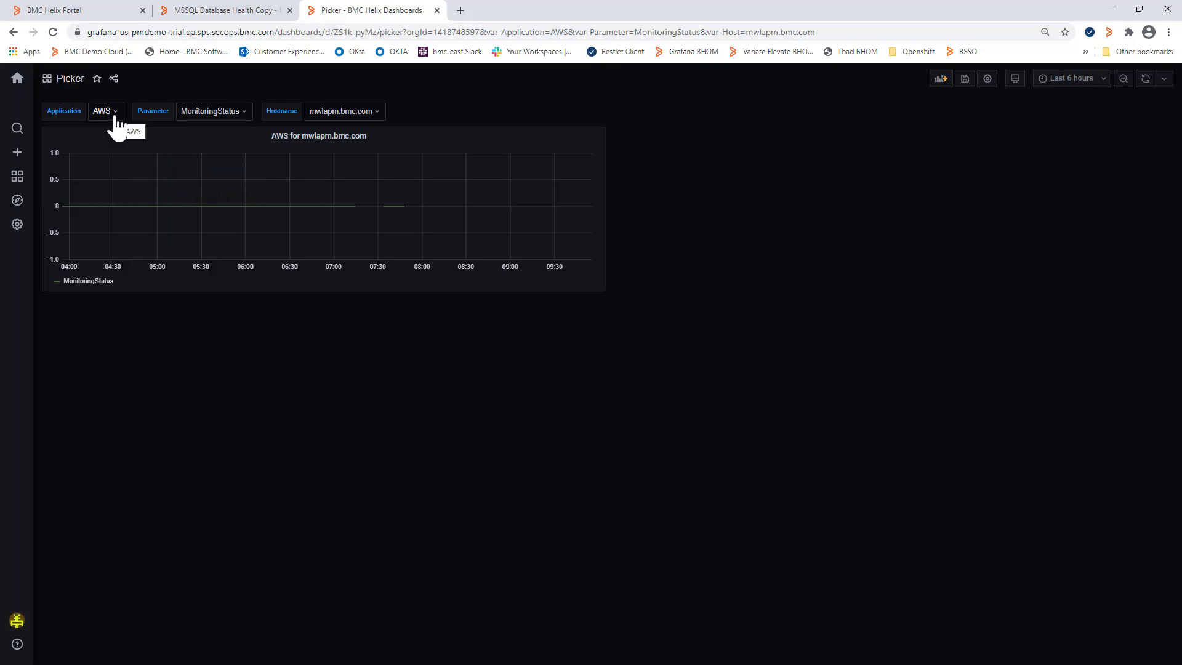
click(116, 118)
scroll(154, 227, down, 5)
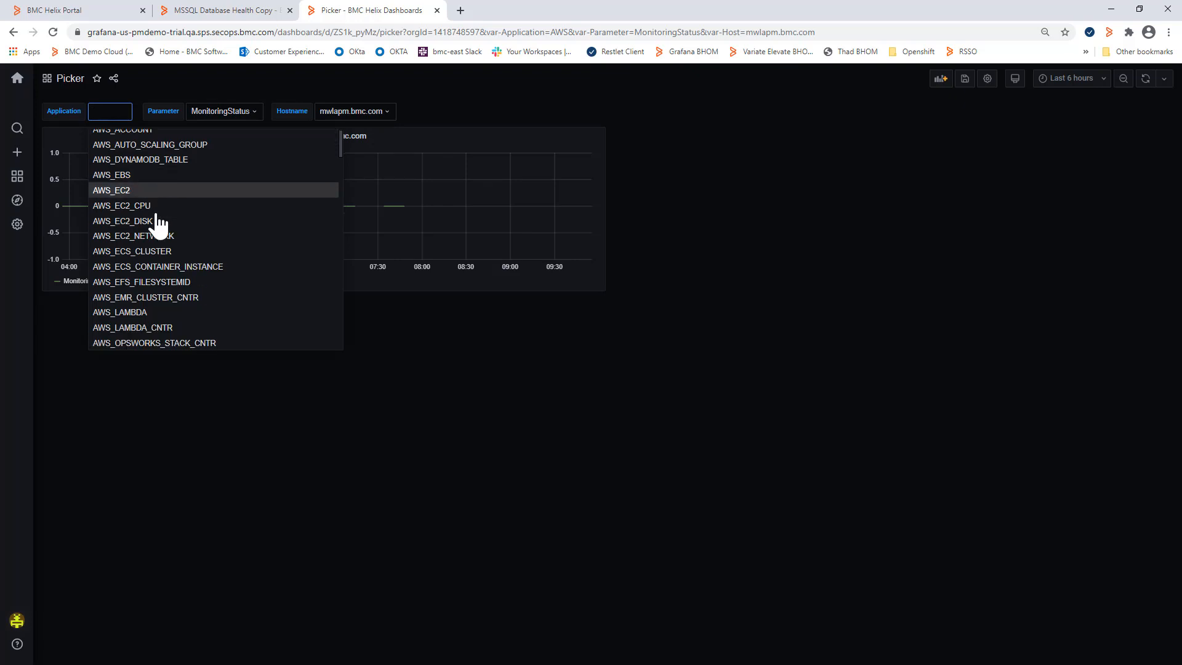
scroll(159, 227, down, 10)
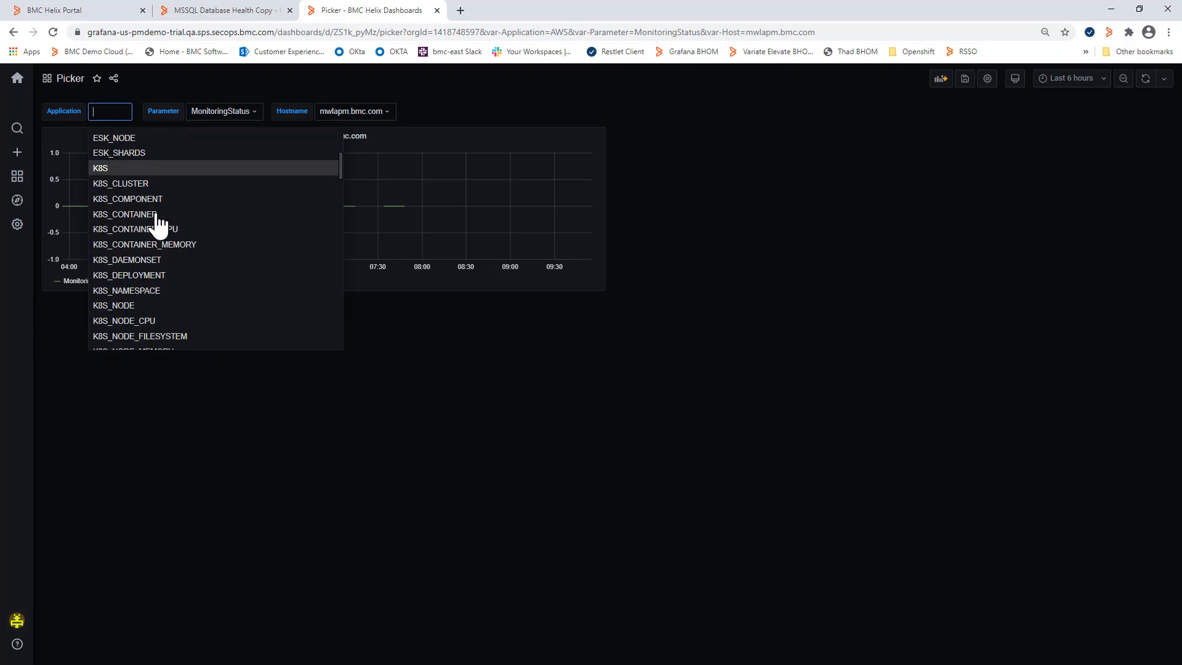
scroll(159, 226, down, 10)
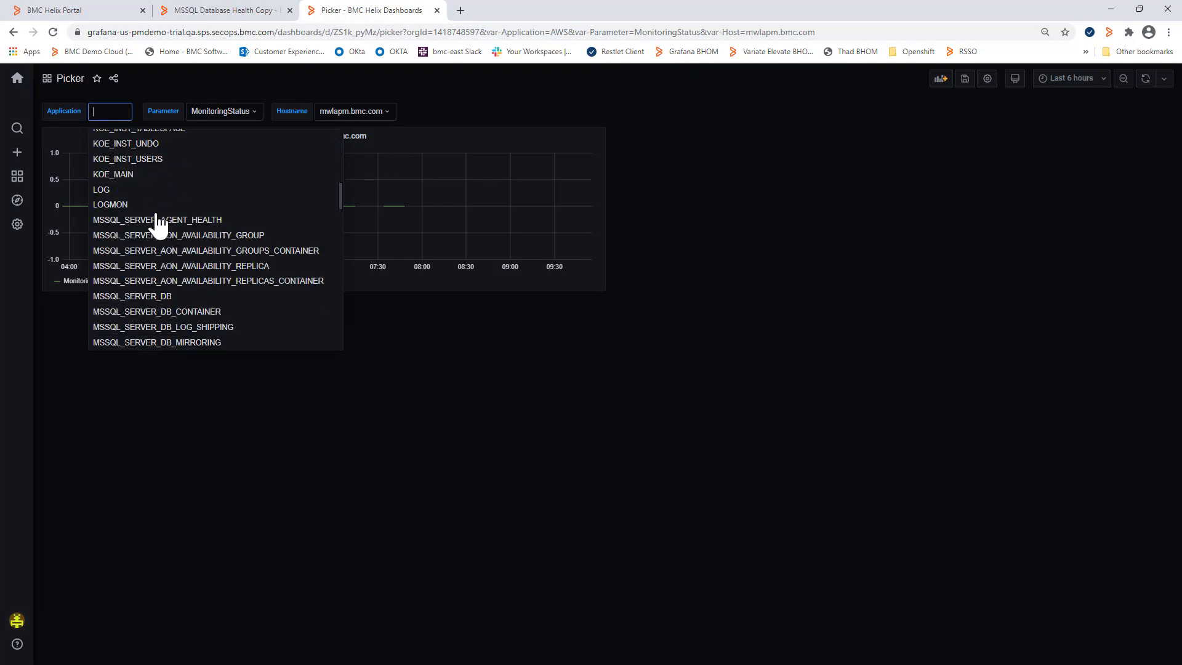
scroll(159, 227, down, 10)
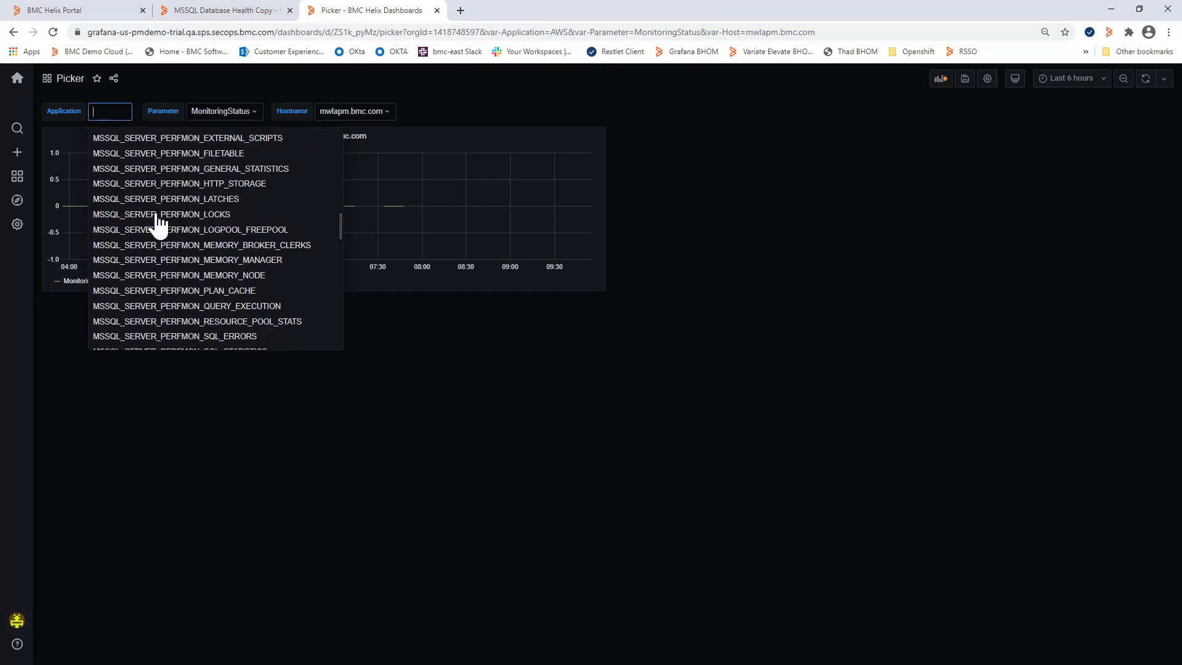
scroll(159, 227, up, 2)
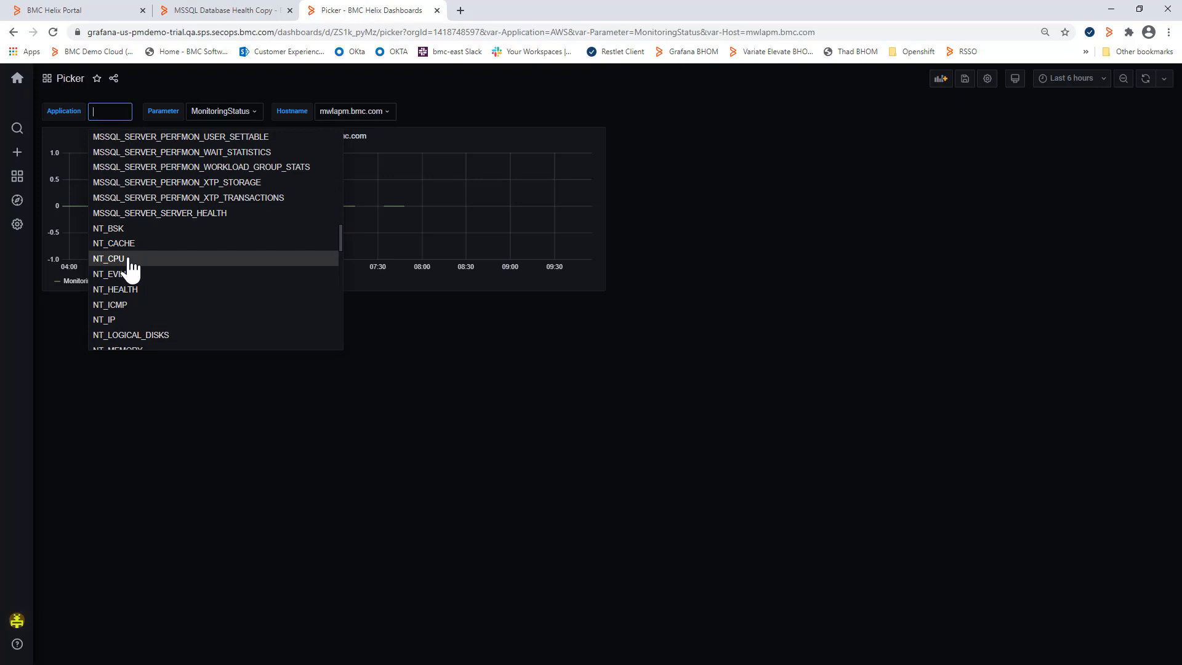
click(129, 259)
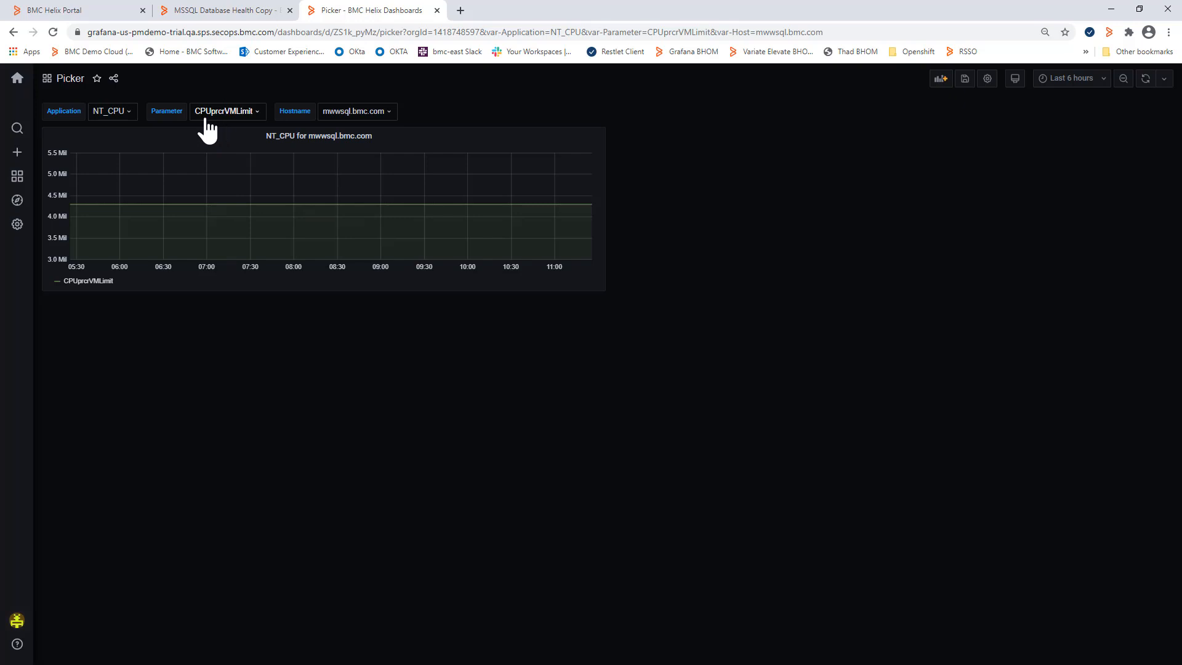
- Set the Hostname to mwwjboss.bmc.com and replace the Parameter selection with CPUprcrIdleTimePercent and CPUprcrUserTimePercent
click(363, 113)
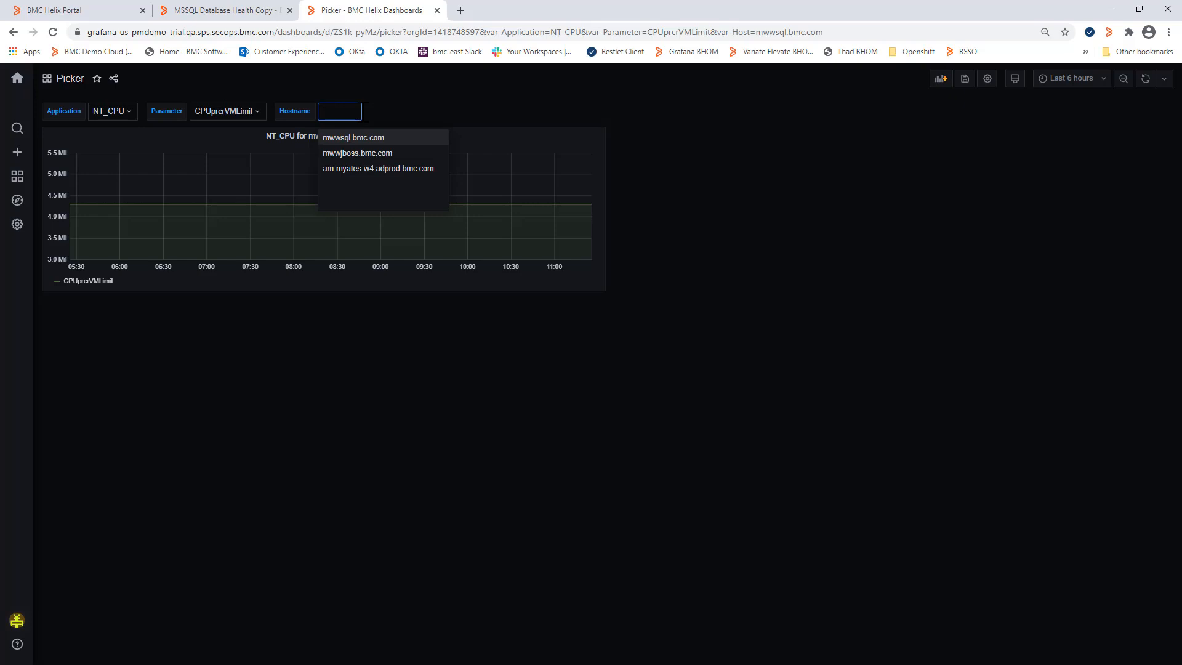
click(357, 155)
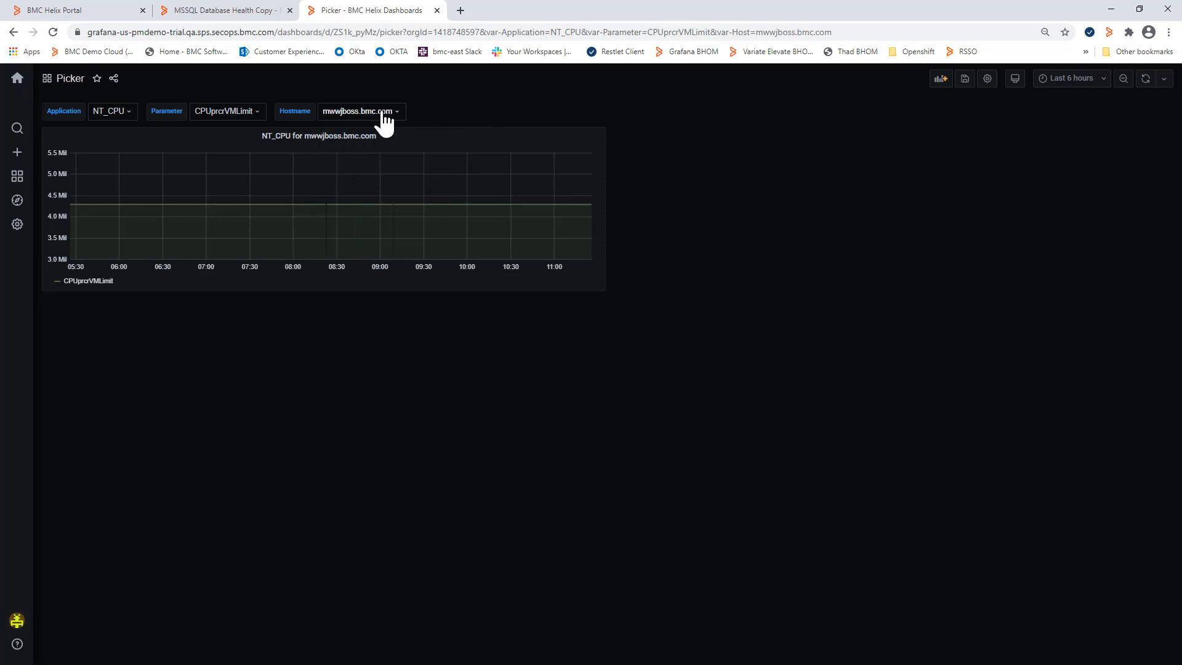
click(254, 116)
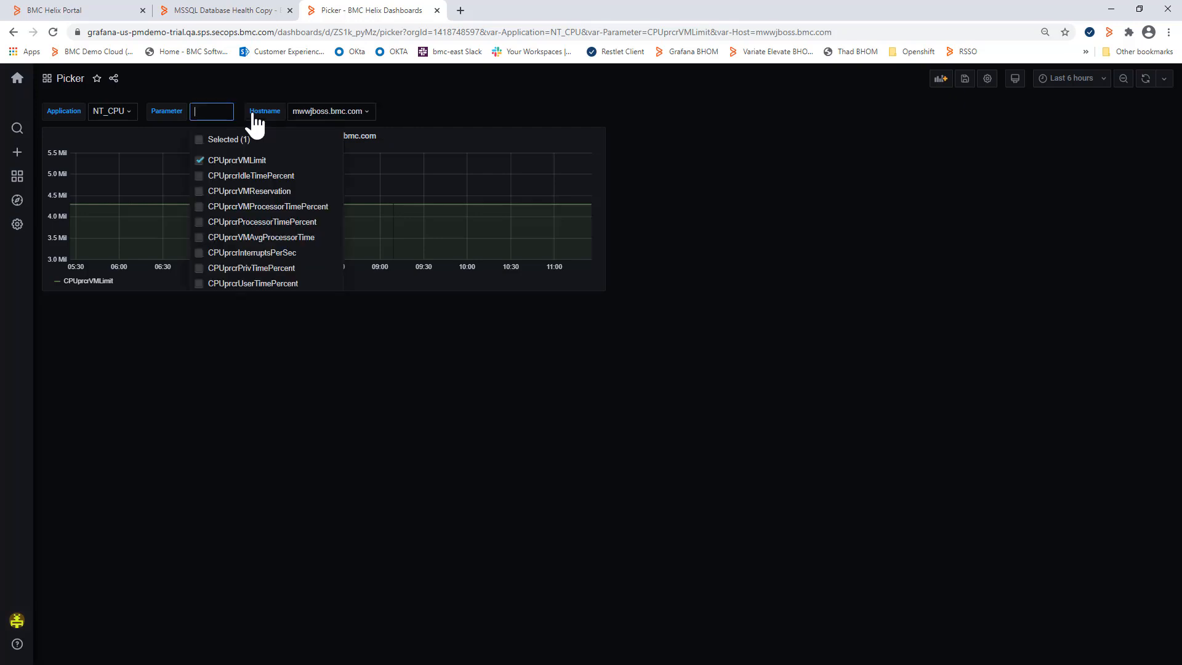
click(206, 160)
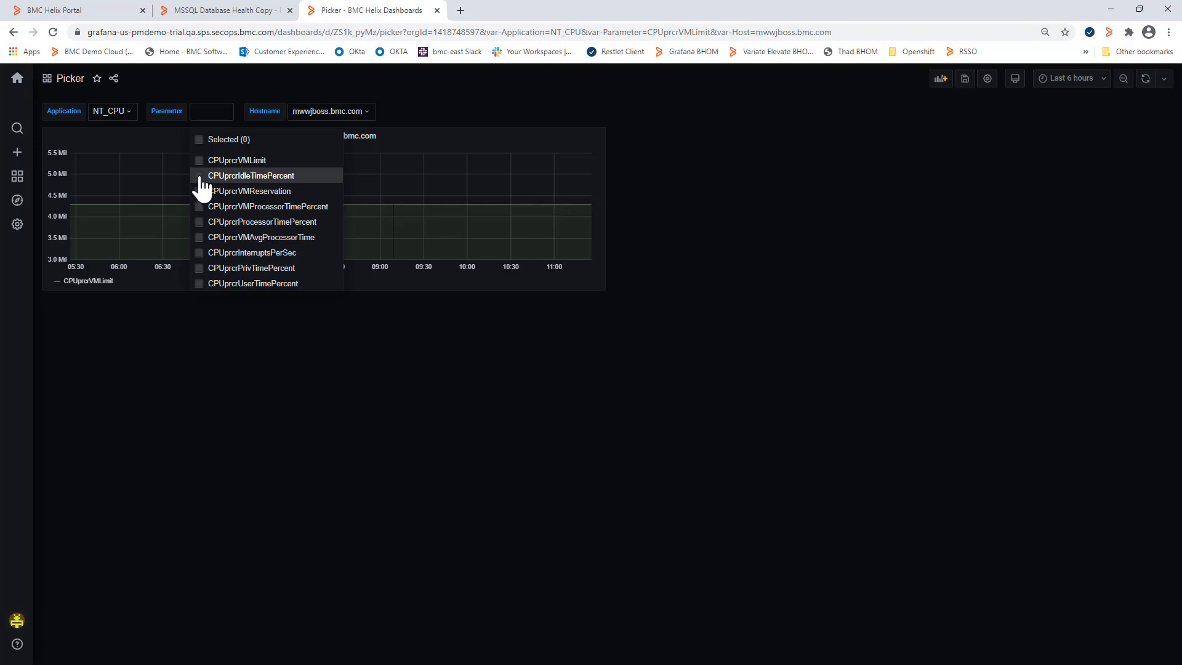
click(200, 177)
click(205, 287)
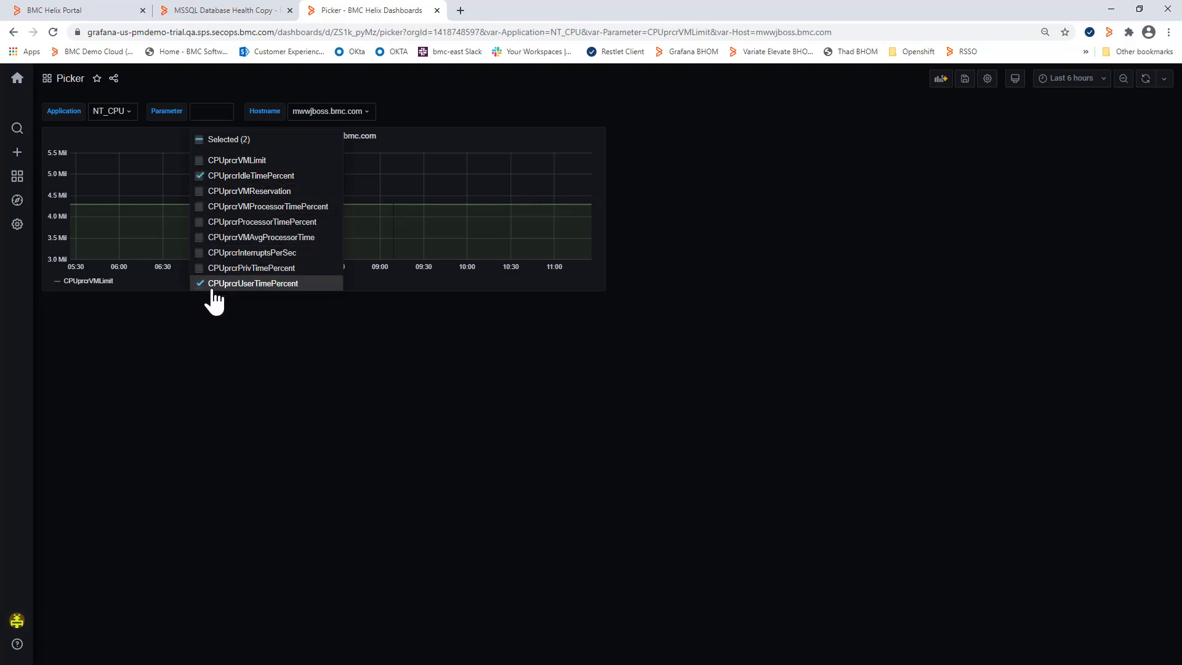
click(342, 323)
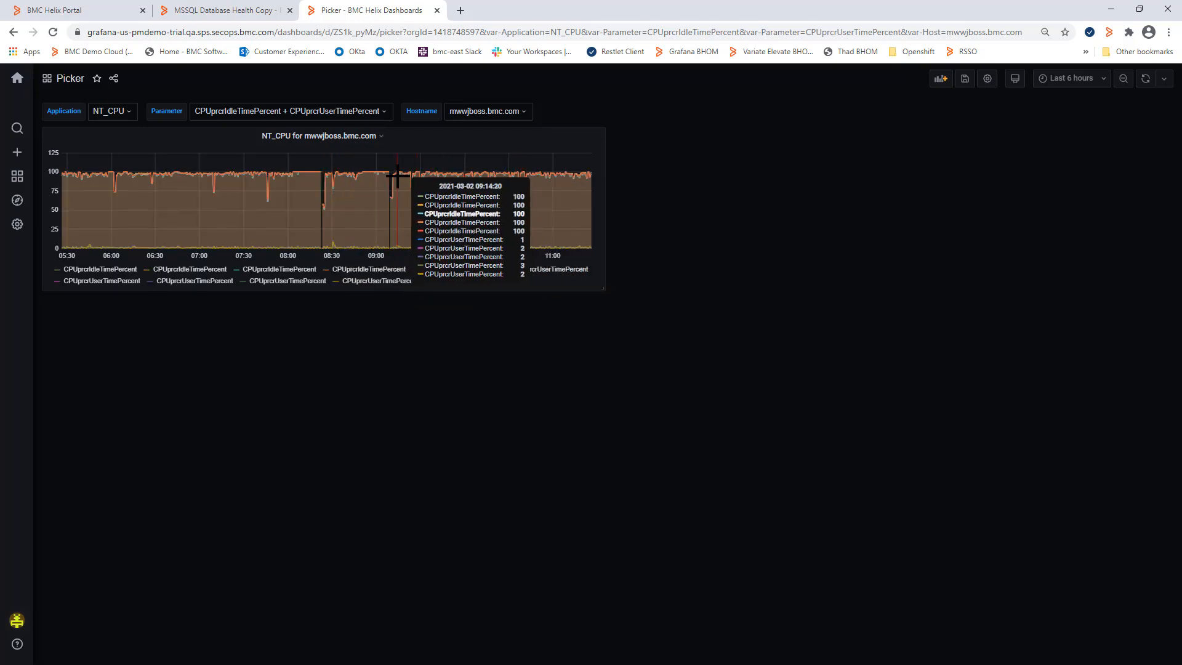
- Review the Picker dashboard's variable definitions and the query and regex settings of the Application variable
click(987, 78)
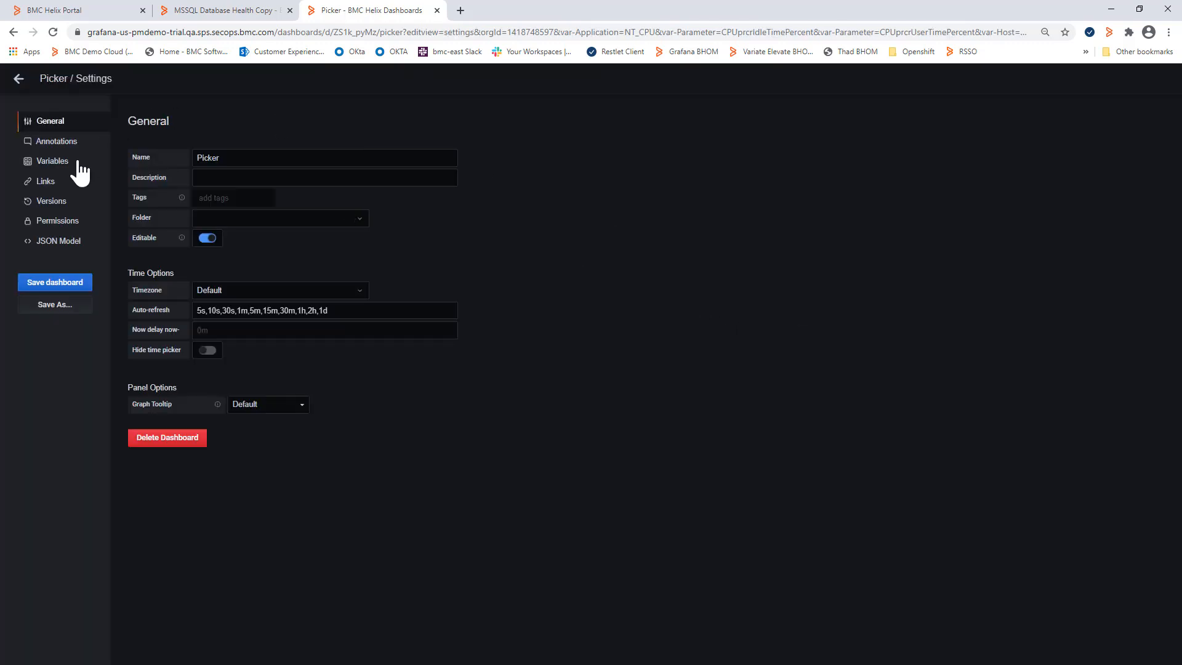
click(67, 163)
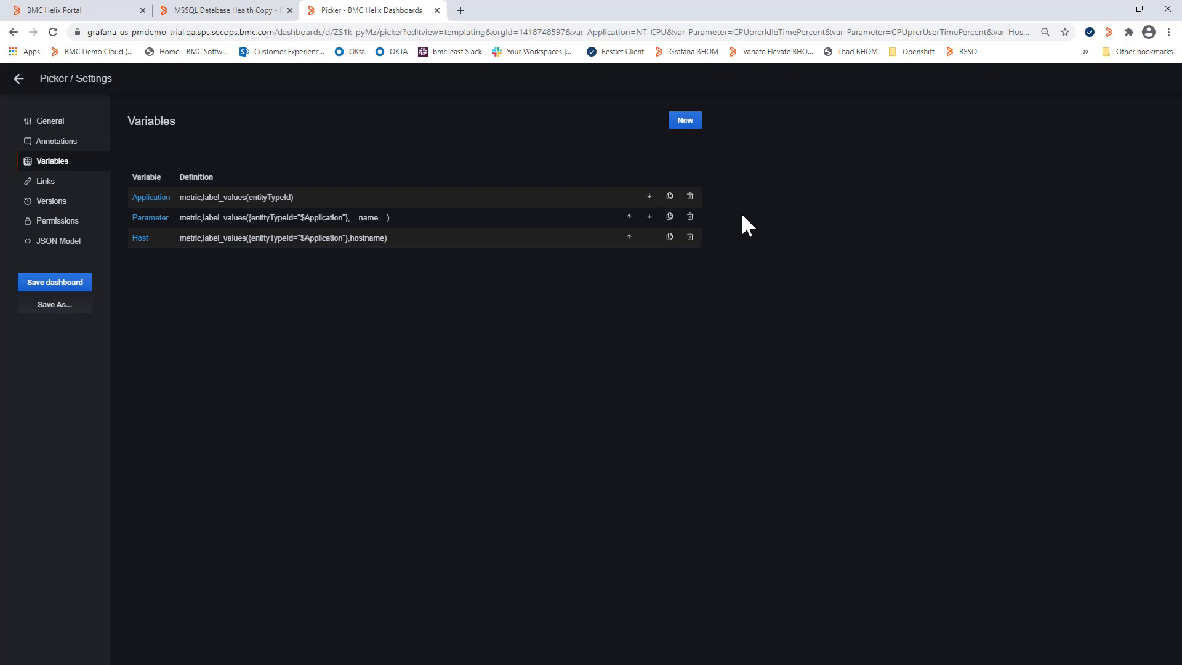
click(354, 197)
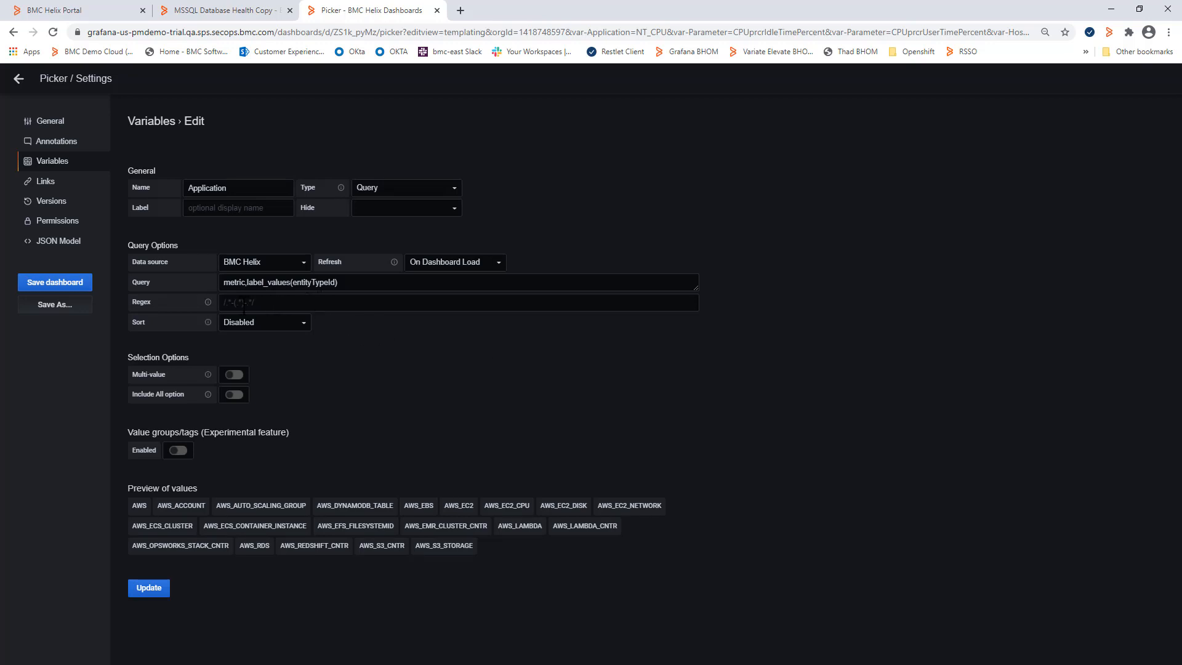
click(249, 305)
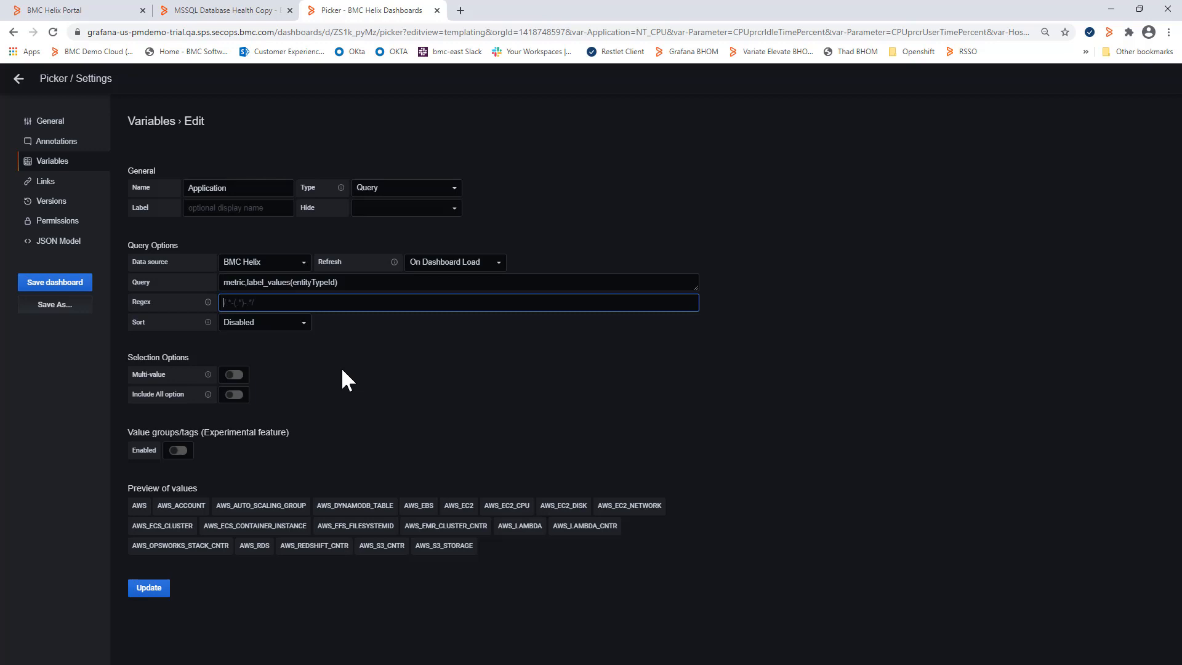
click(45, 181)
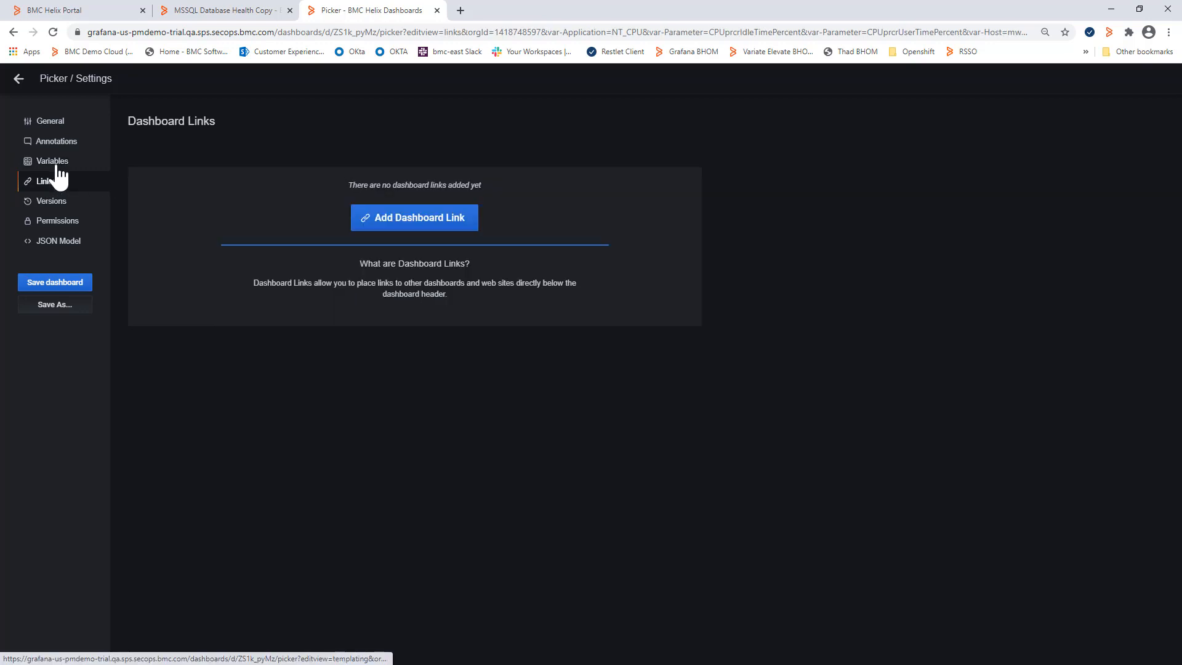
click(54, 163)
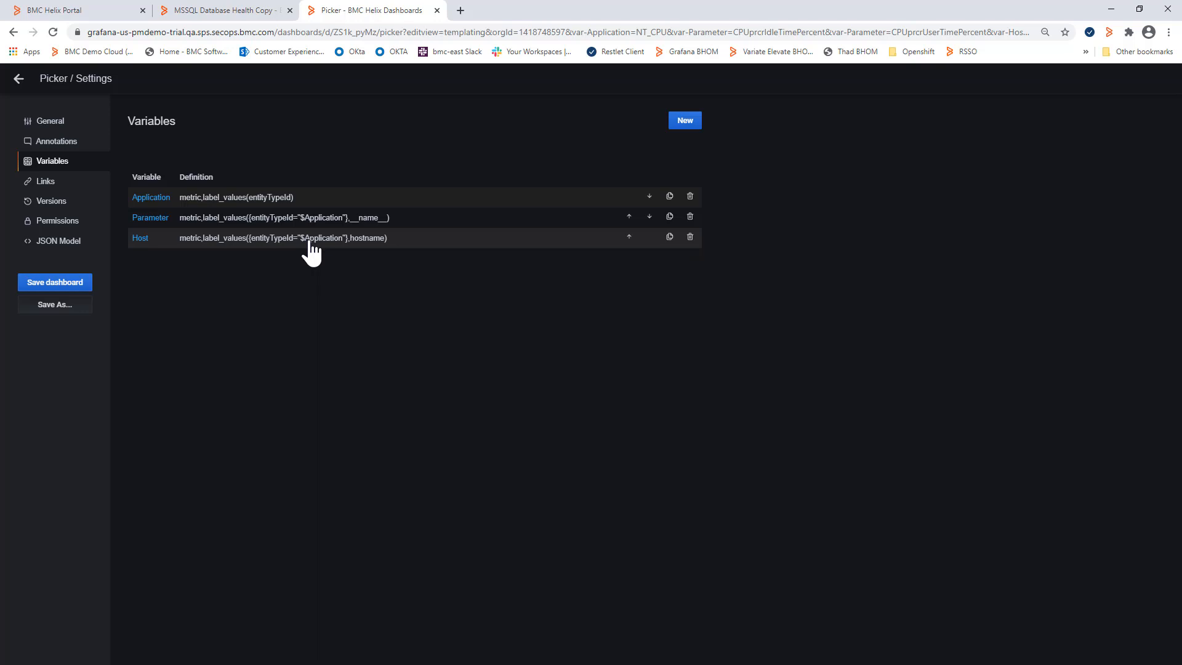
- Enable the Include All option for the Parameter variable and set the dashboard's Parameter filter to All
click(201, 218)
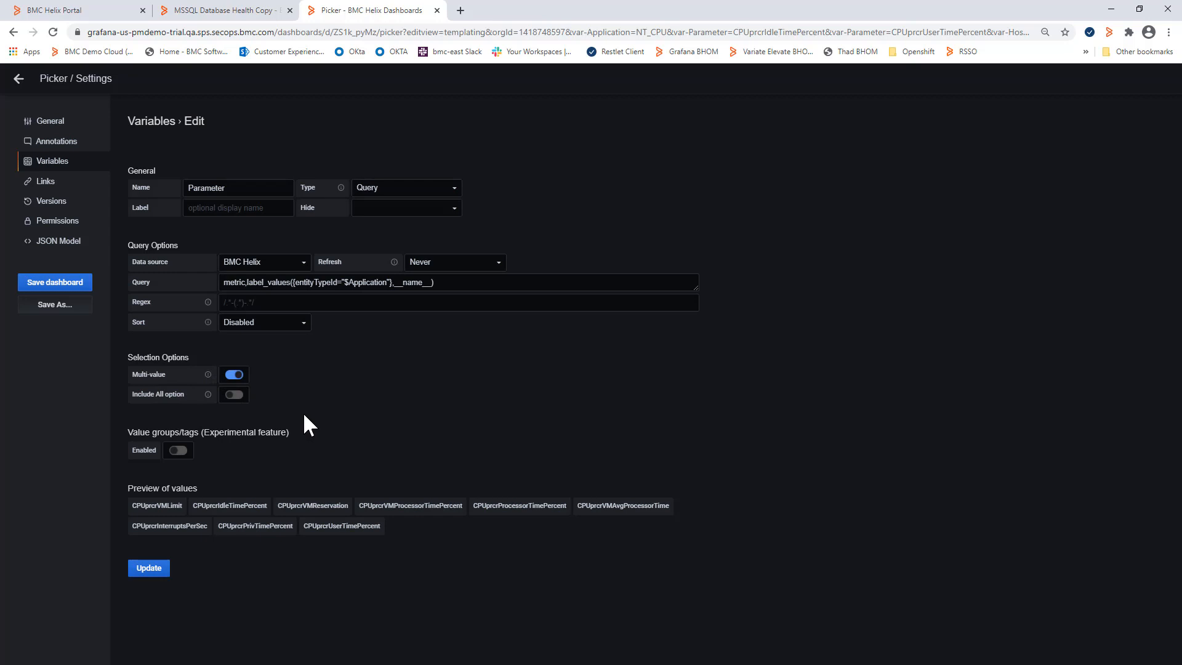
click(236, 396)
click(149, 590)
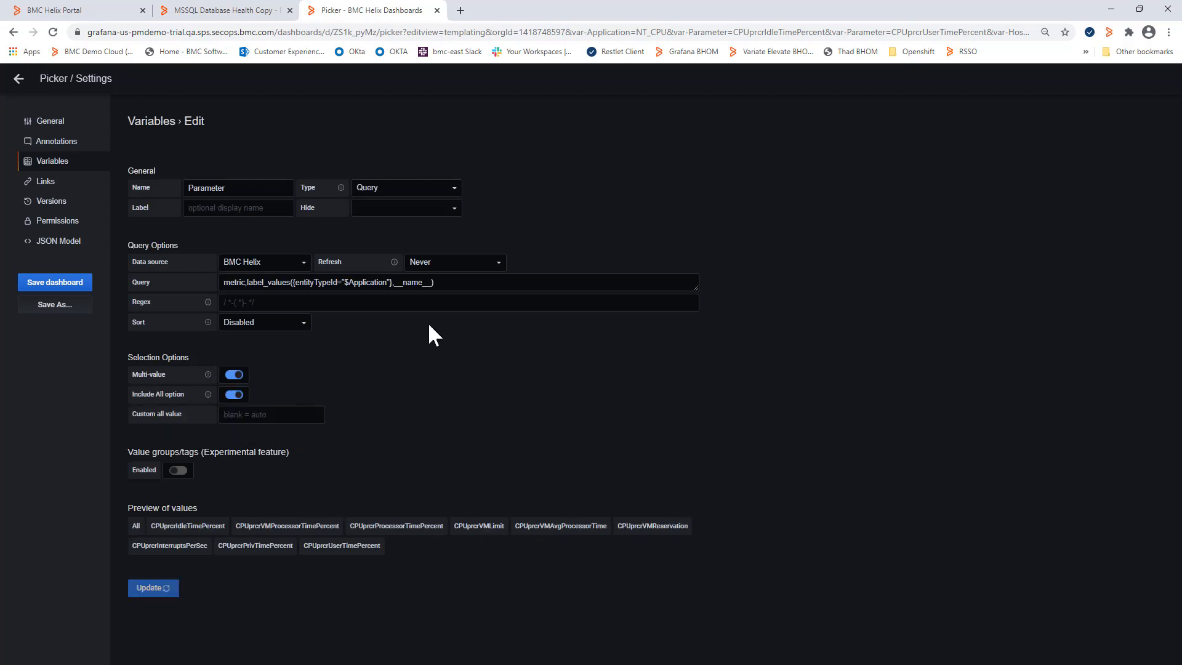
click(24, 78)
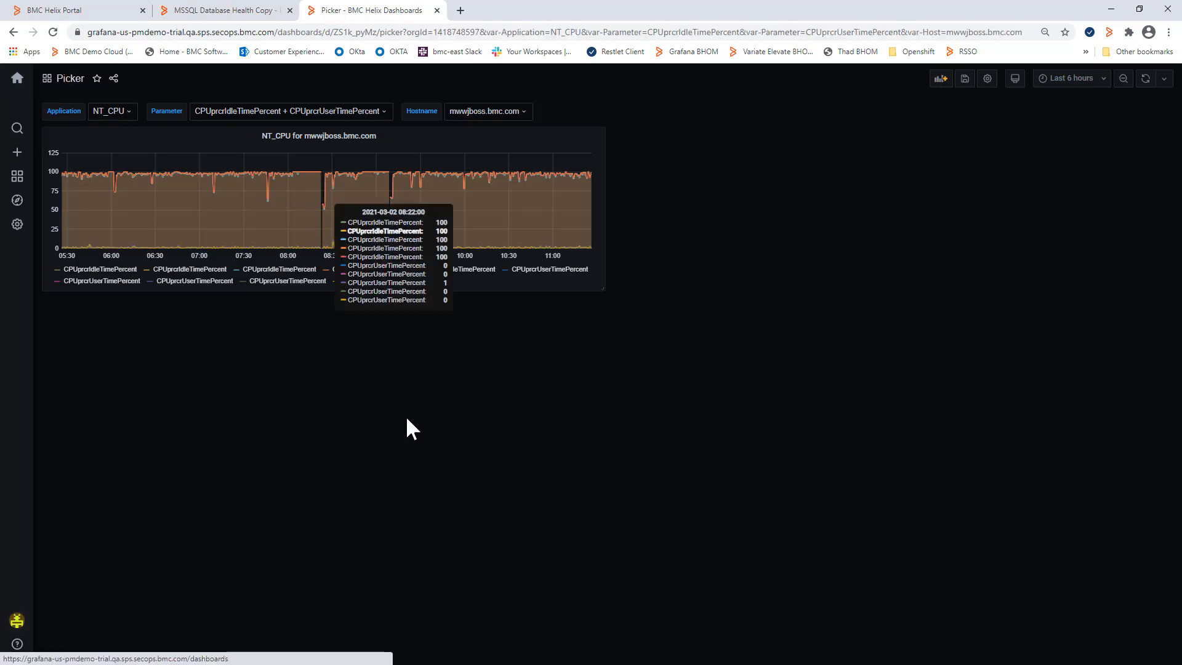
click(377, 112)
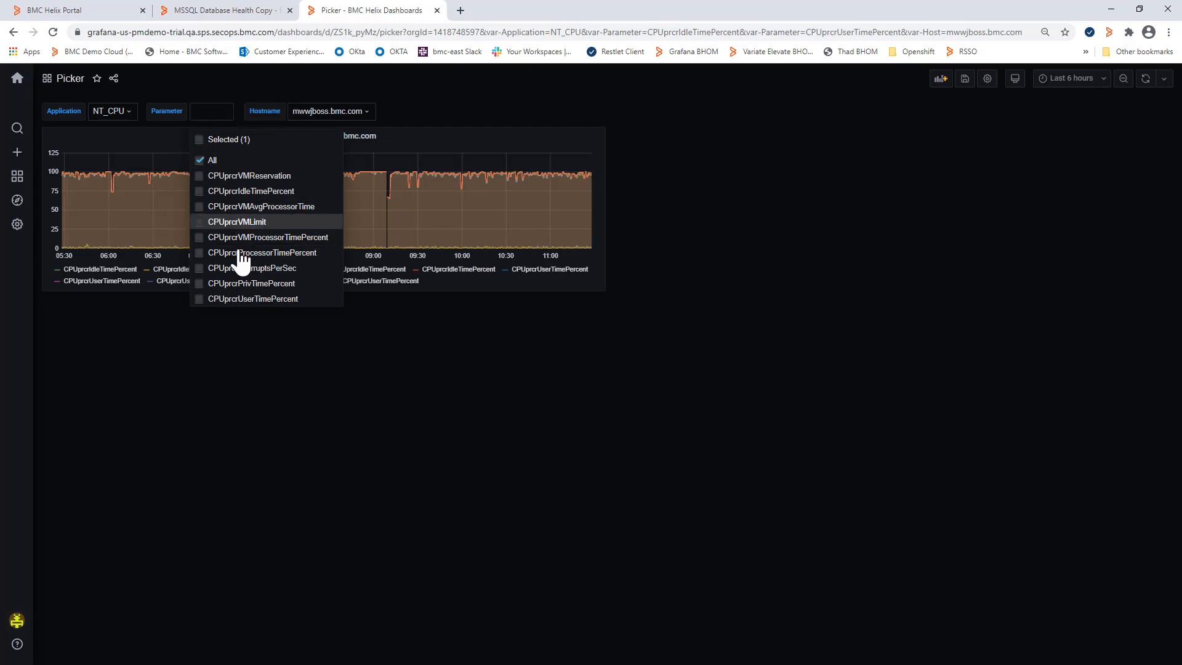
click(275, 417)
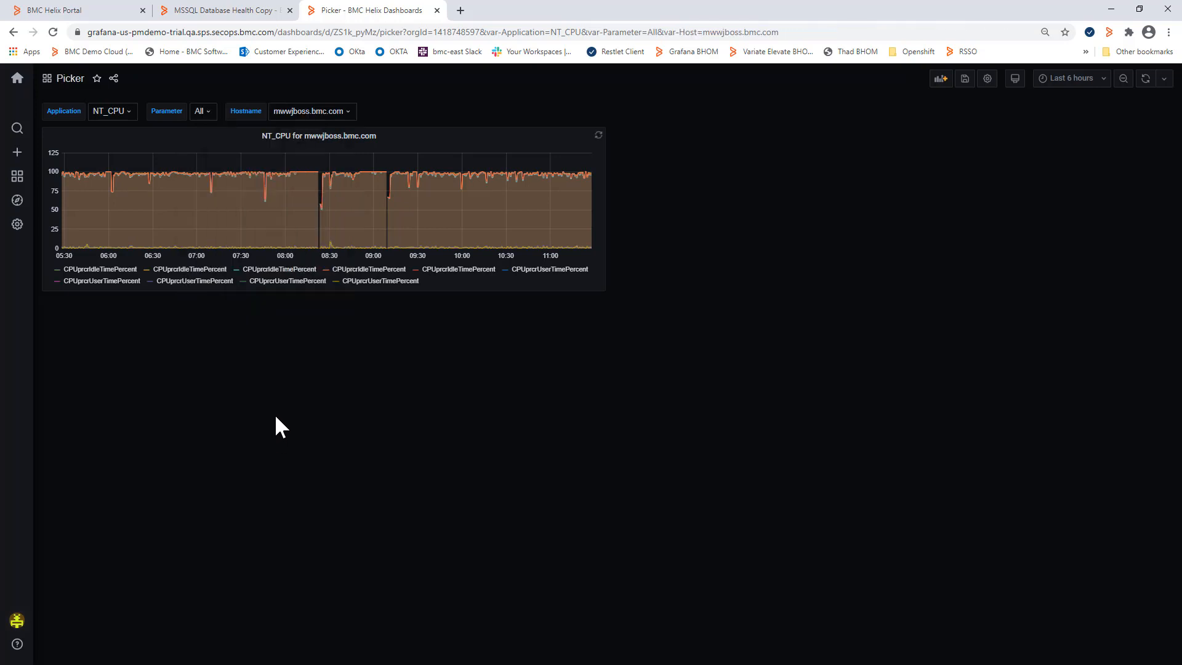